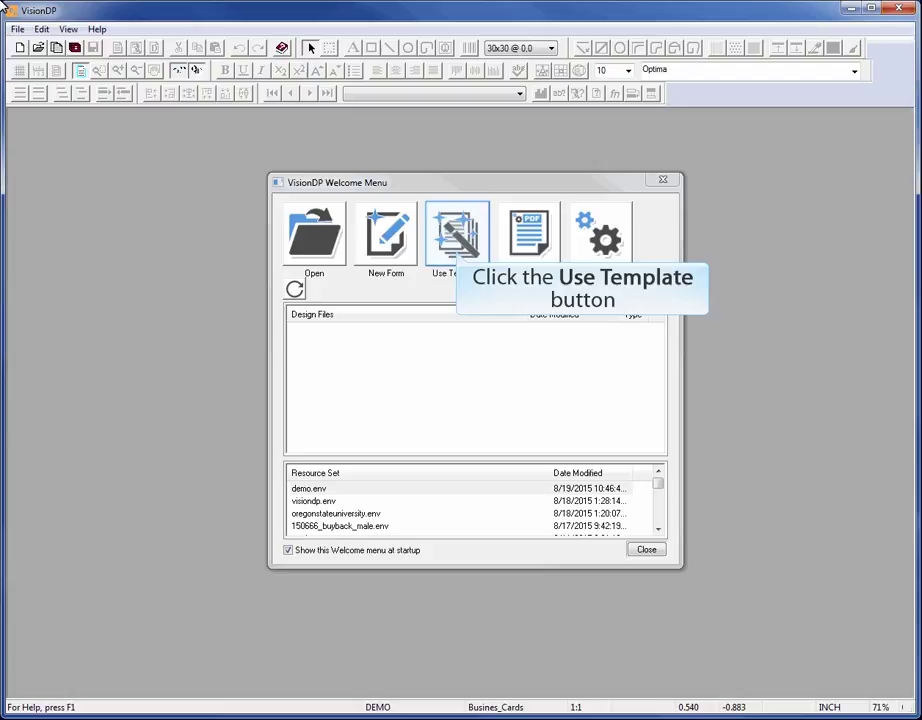
Step: Start a job from the MBM AeroCut Arch-B 2x3.5 Single Cut 24-up template, filtering by MBM AeroCut type and Arch-B paper size
left_click(457, 245)
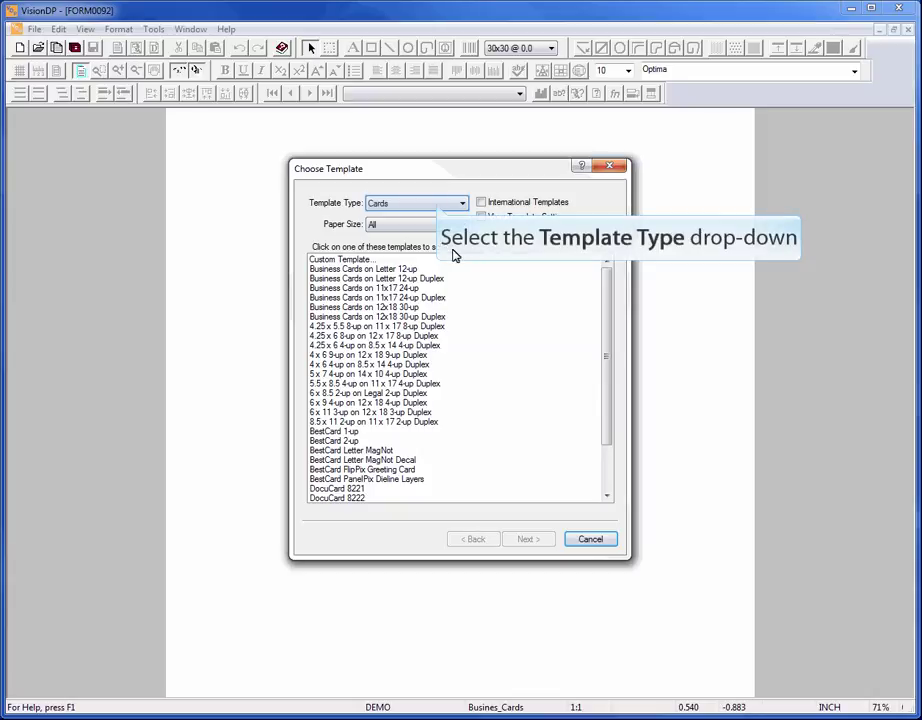
left_click(436, 206)
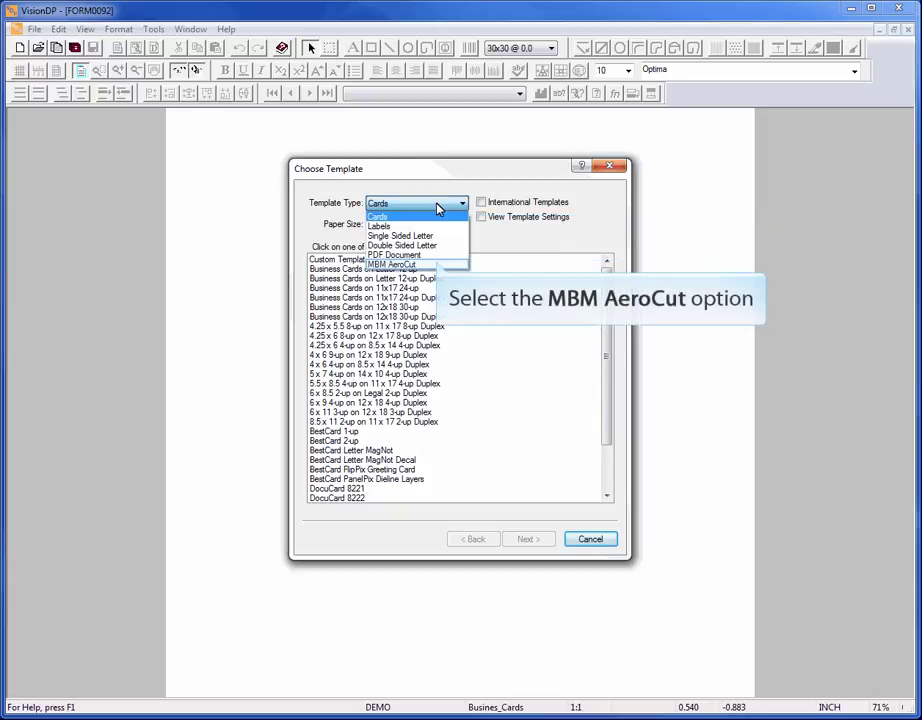
left_click(438, 264)
mouse_move(604, 286)
left_mouse_down()
mouse_move(607, 364)
mouse_move(618, 272)
left_mouse_up()
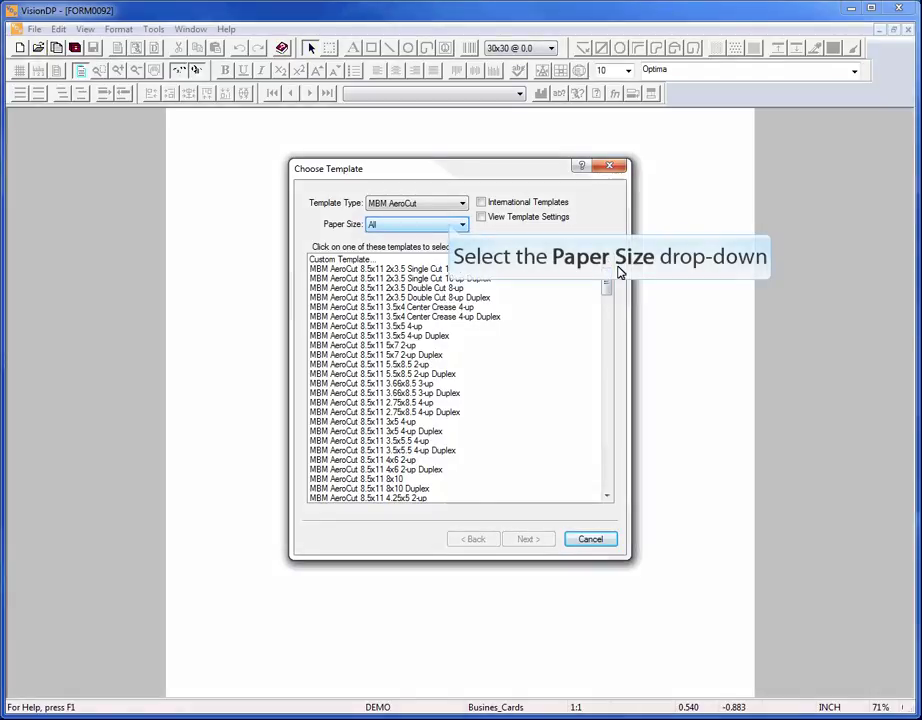
left_click(450, 228)
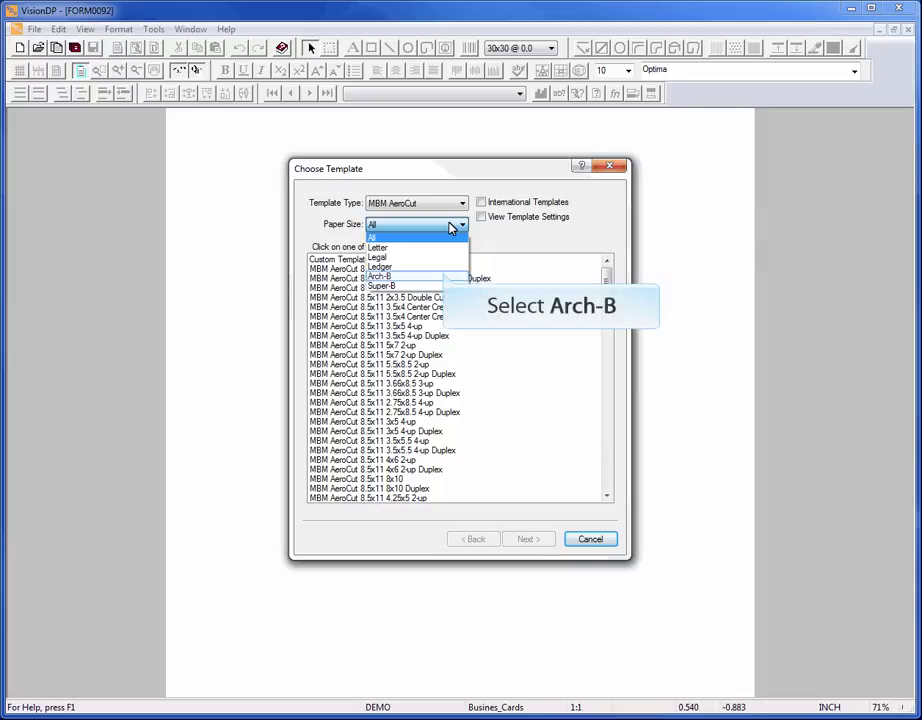
left_click(446, 276)
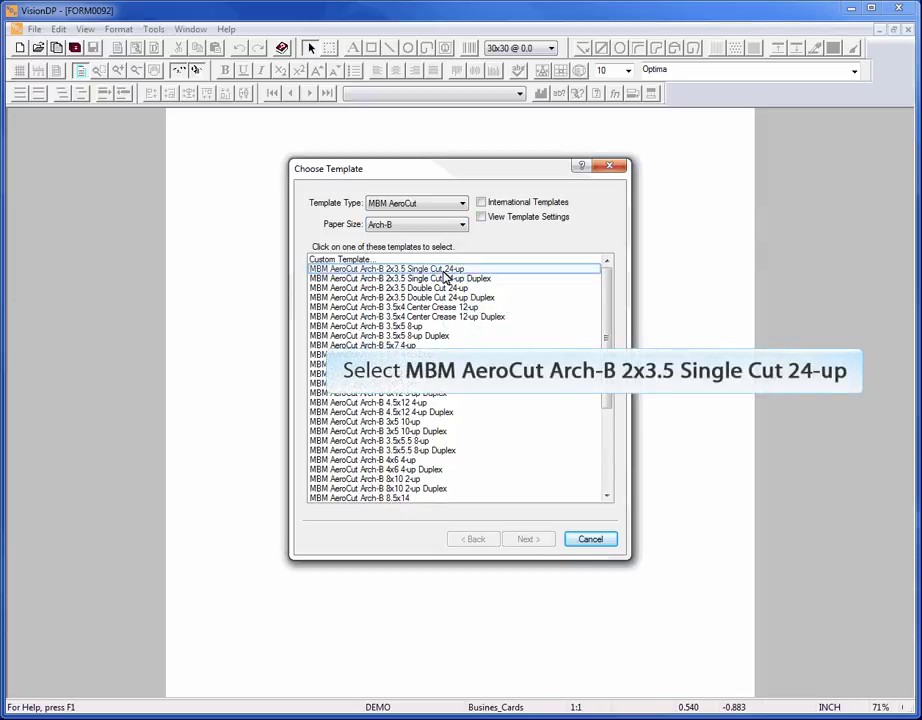
left_click(443, 272)
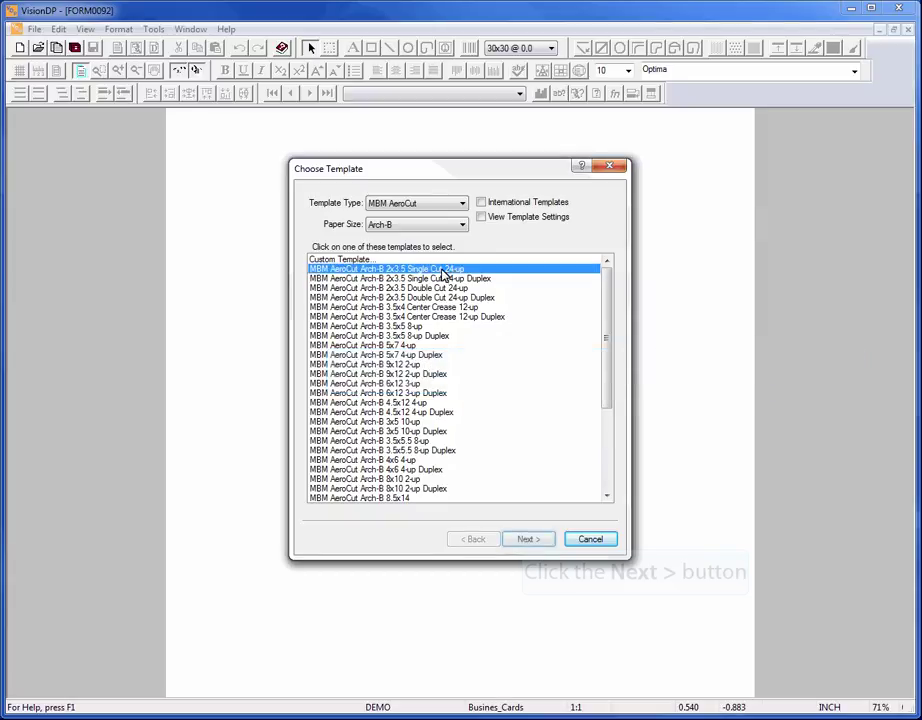
left_click(527, 539)
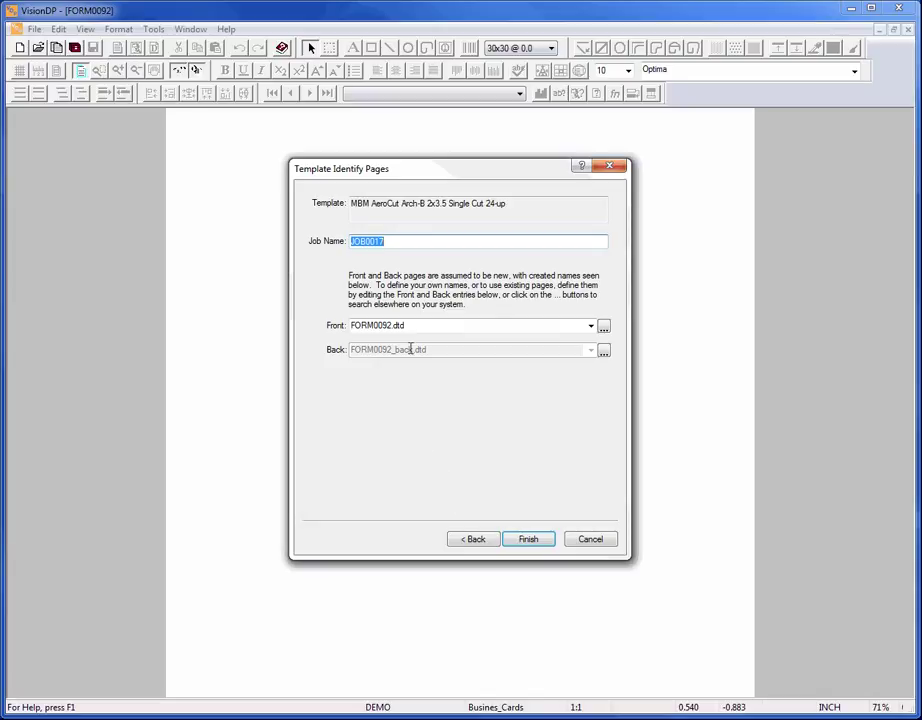
Step: Name the job Business_Cards, apply that name to the front and back pages, and complete the template setup
type("Busin")
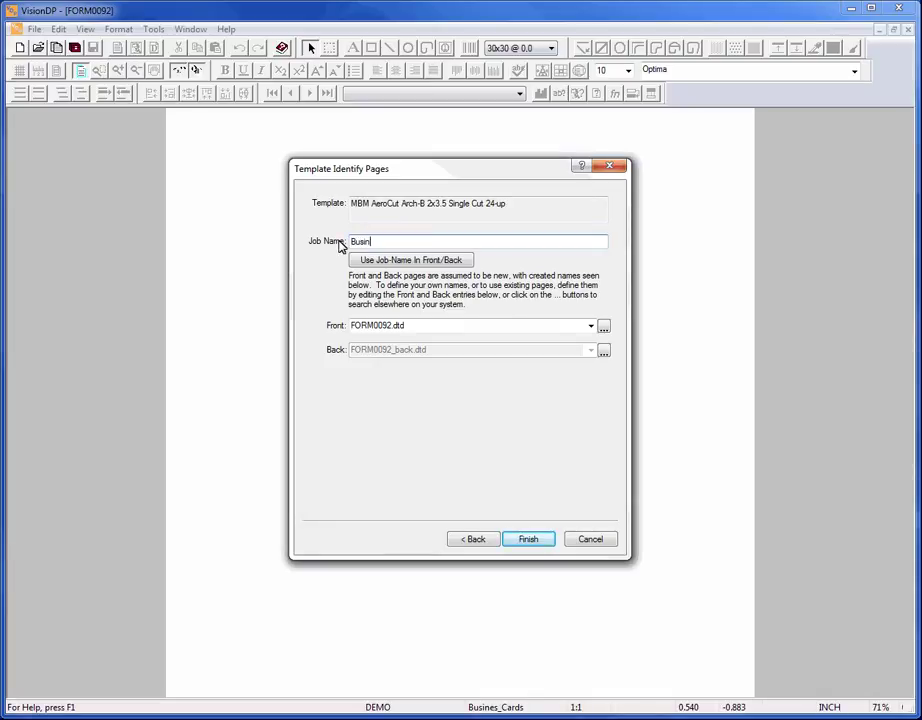
type("ess_Cards")
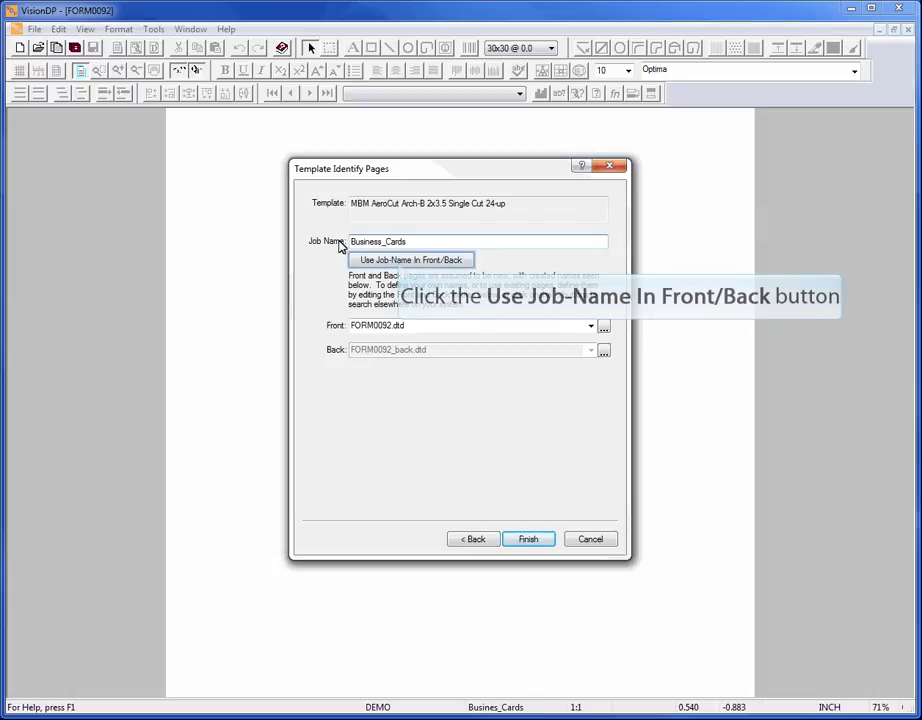
left_click(400, 262)
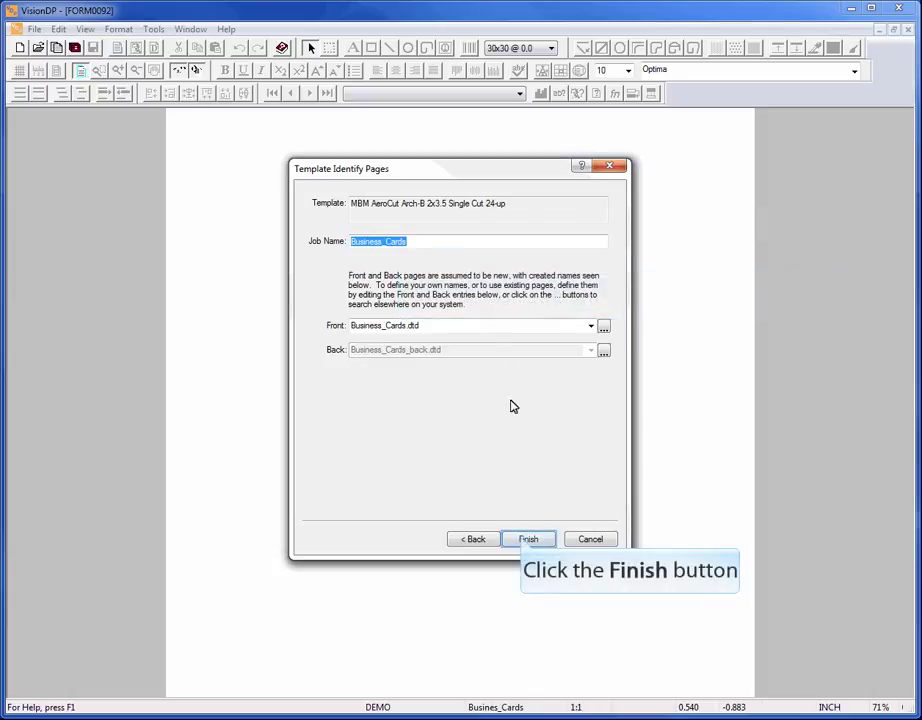
left_click(525, 539)
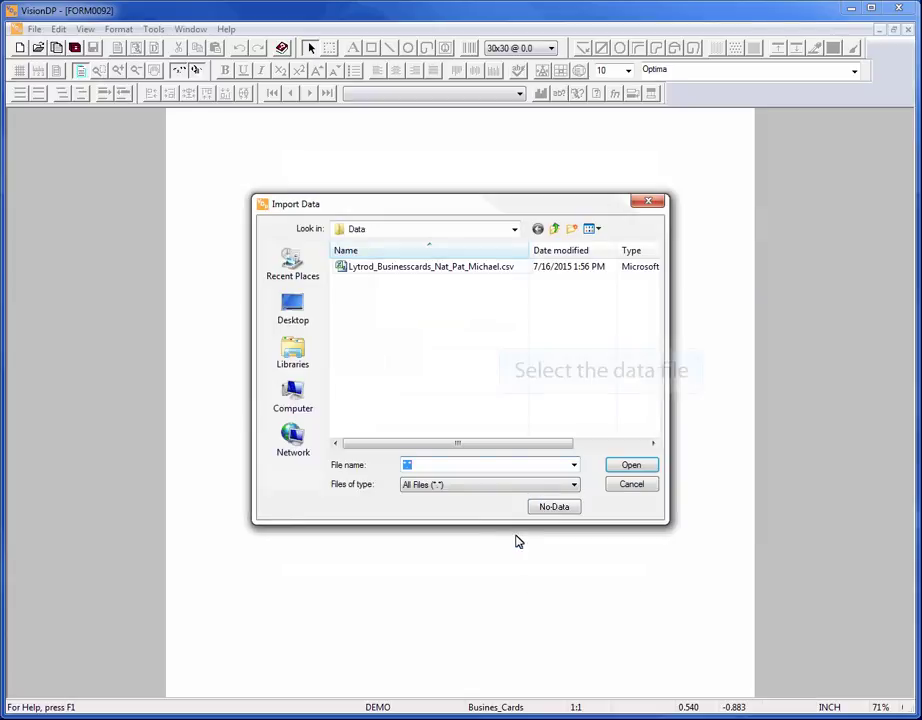
Step: Import the Lytrod business cards CSV file as a comma-delimited database, keeping the default delimiter and record parameters
left_click(470, 267)
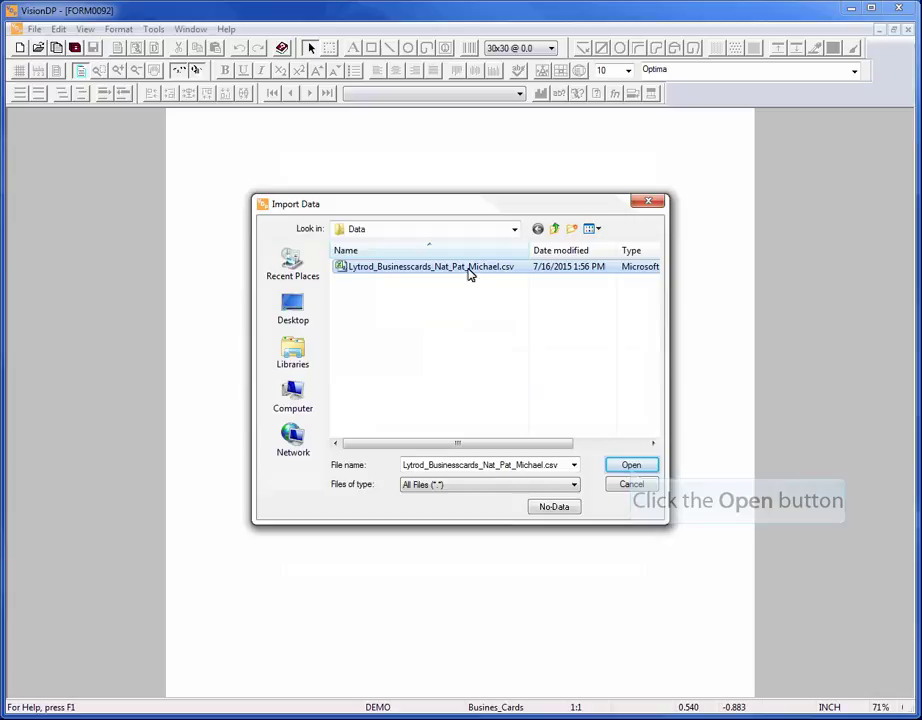
left_click(631, 466)
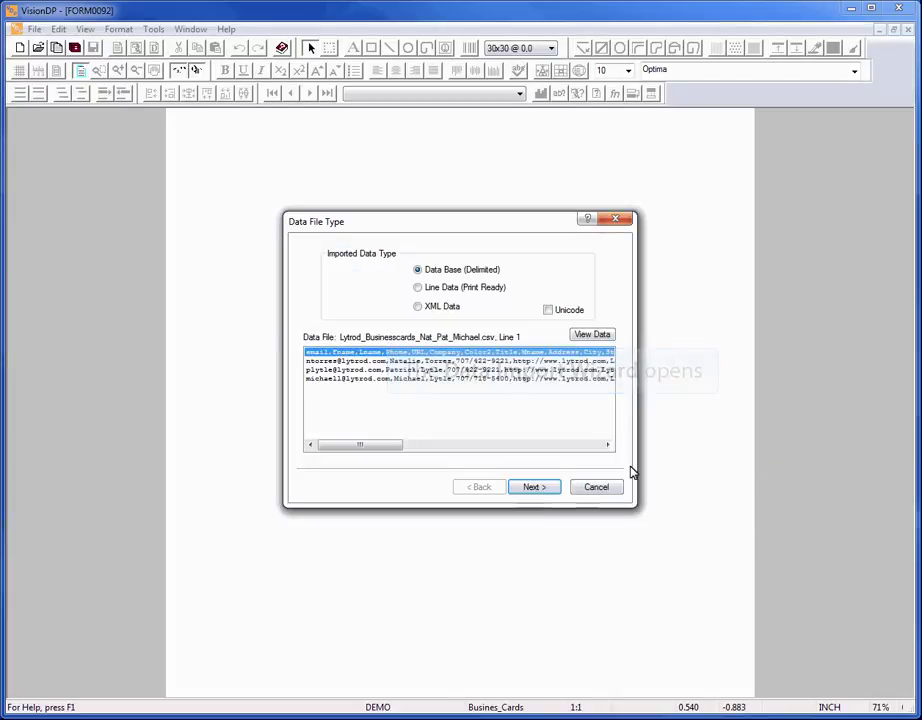
left_click(545, 489)
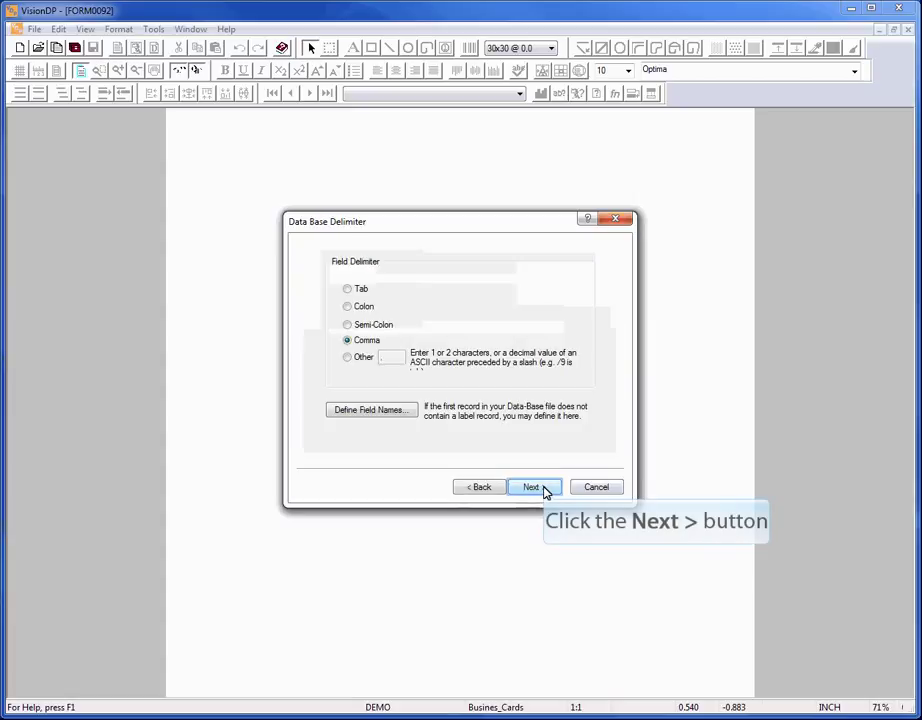
left_click(545, 489)
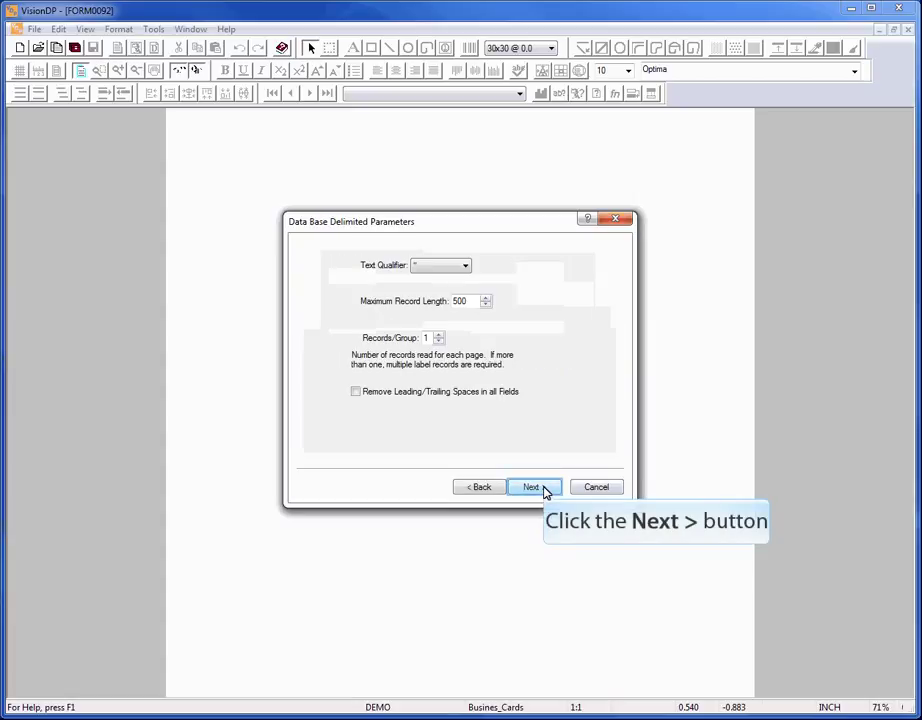
left_click(545, 489)
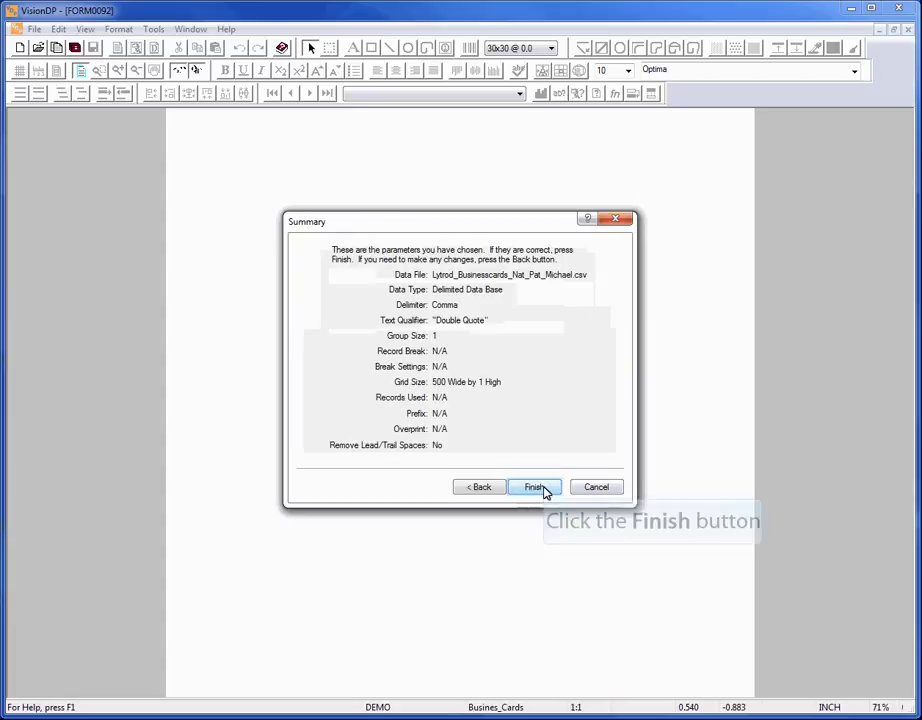
left_click(535, 487)
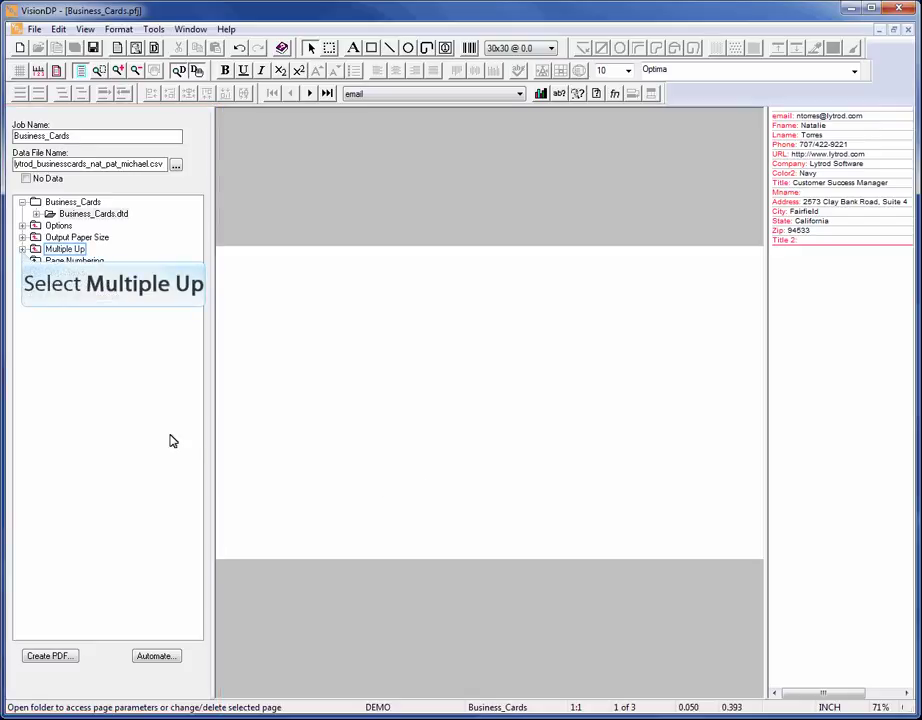
Step: Set the Data Repeat value in the job's Multiple Up settings to 24
left_click(22, 249)
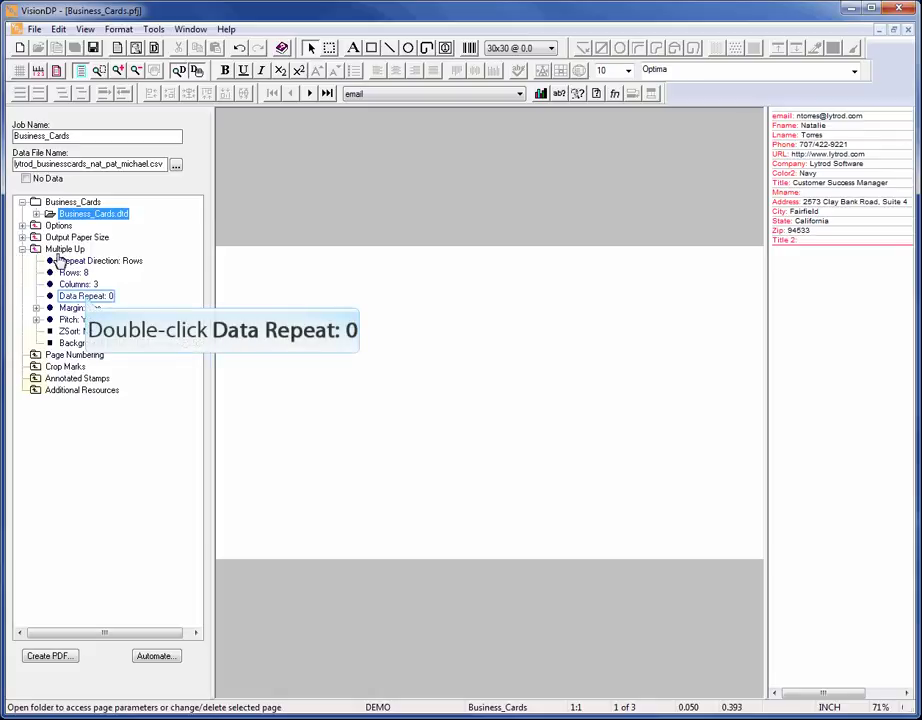
double_click(86, 297)
type("24")
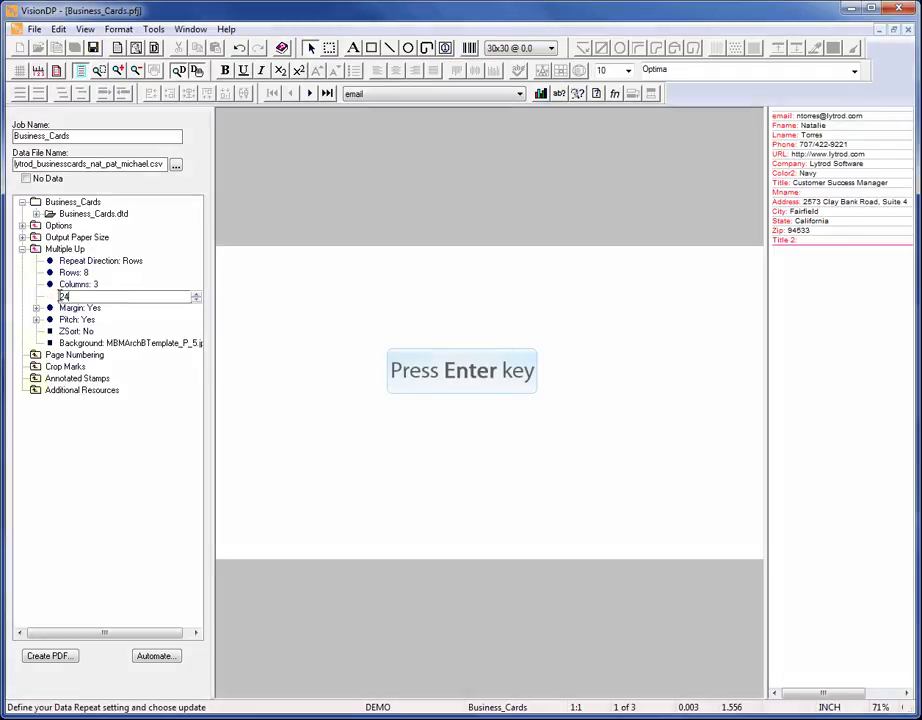
key("Return")
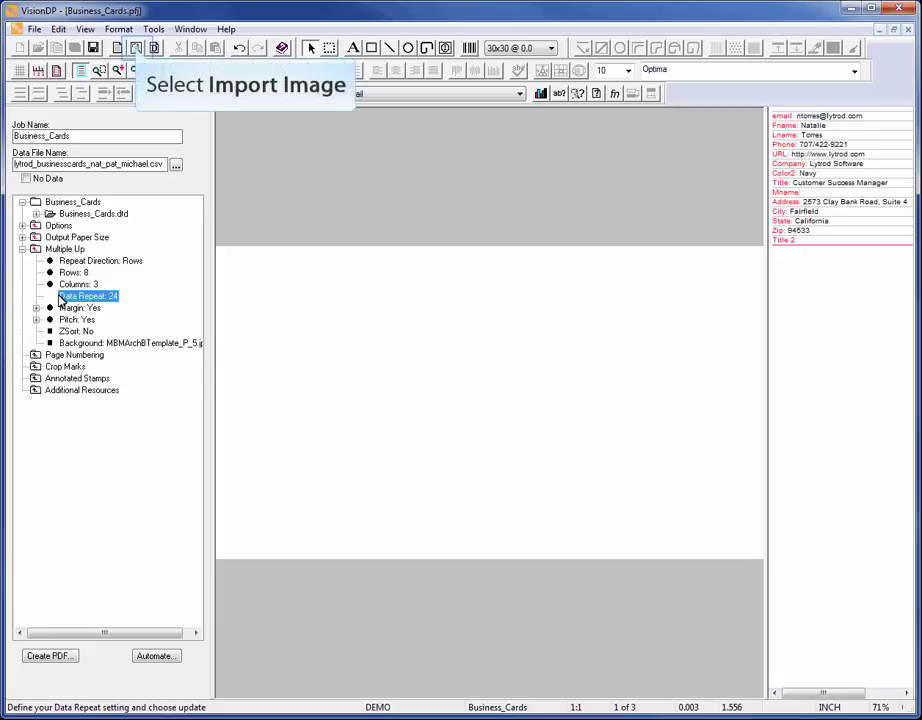
Step: Import the image 30TH ANNIVERSARY LOGO RGB 2 IN.PNG and place it in the upper part of the card
left_click(136, 47)
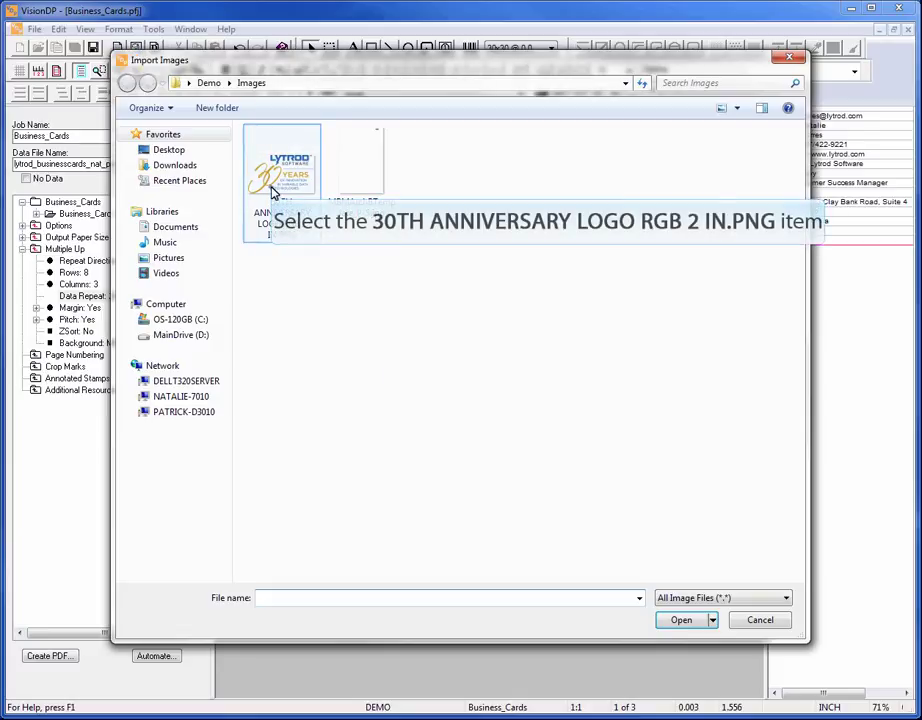
left_click(282, 180)
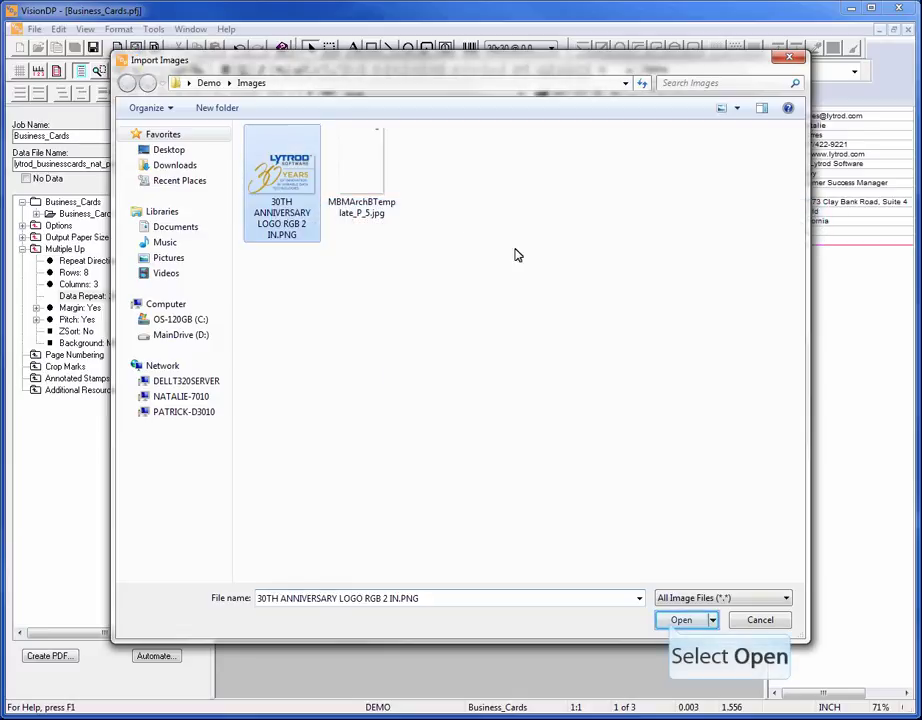
left_click(676, 621)
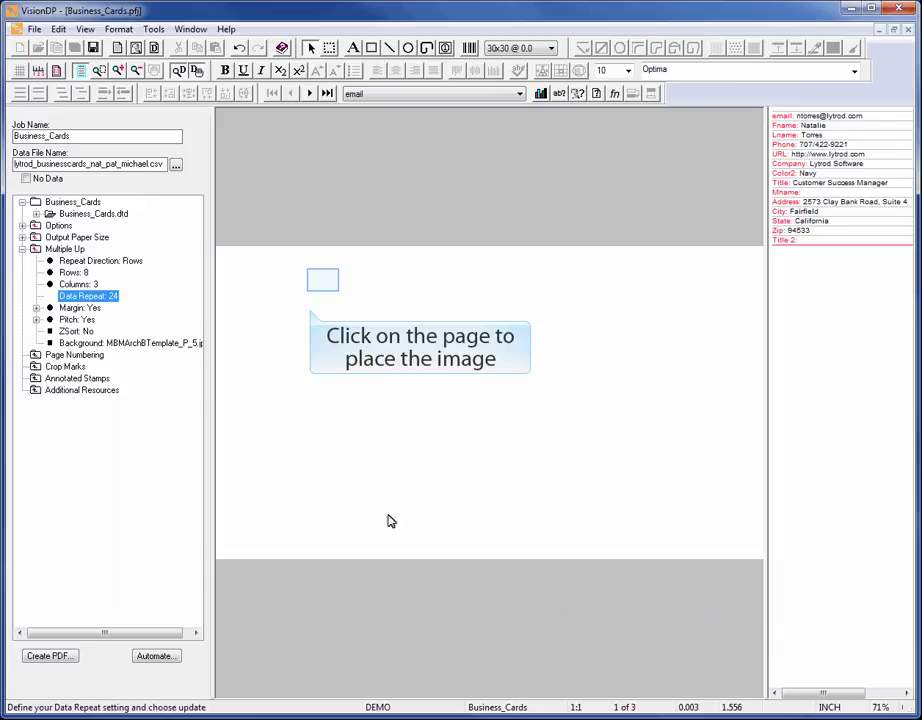
left_click(319, 280)
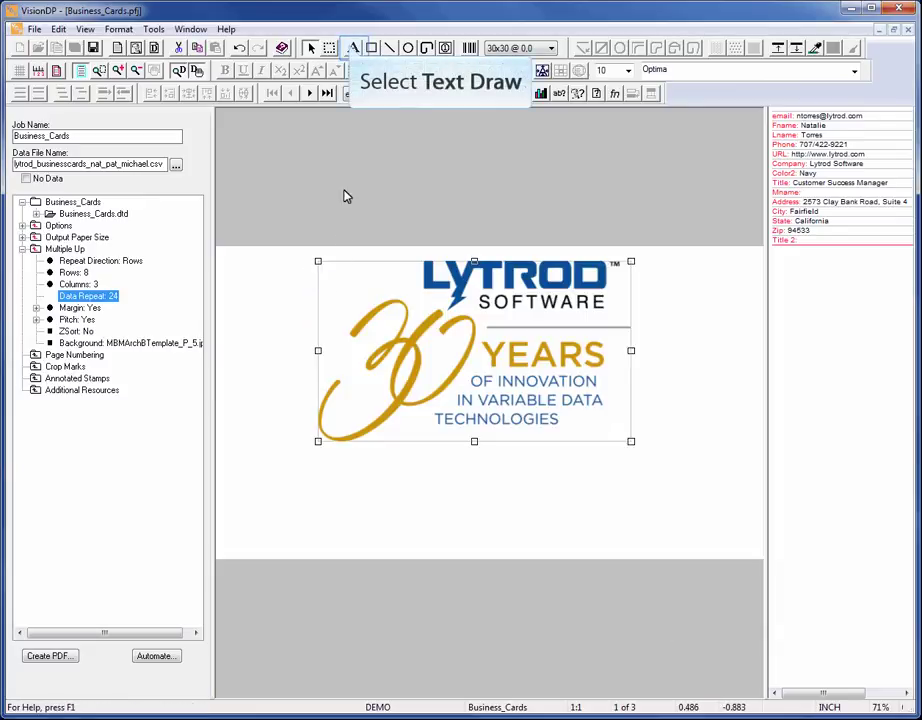
Step: Draw a text box in the card's lower-left area with the Fname and Lname data fields on one line and Title below
left_click(352, 48)
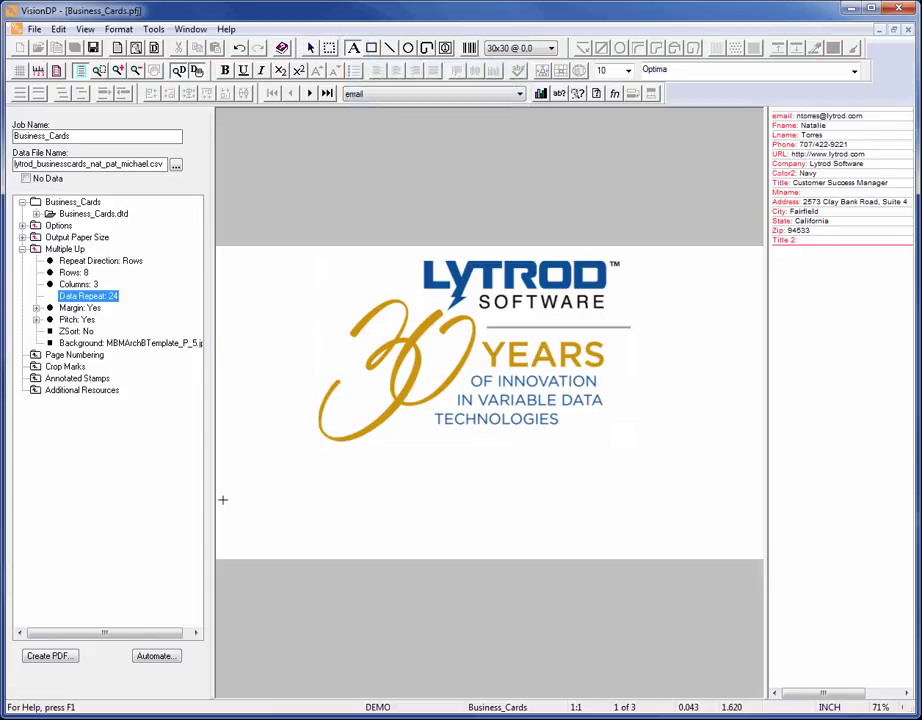
left_click_drag(449, 548, 465, 550)
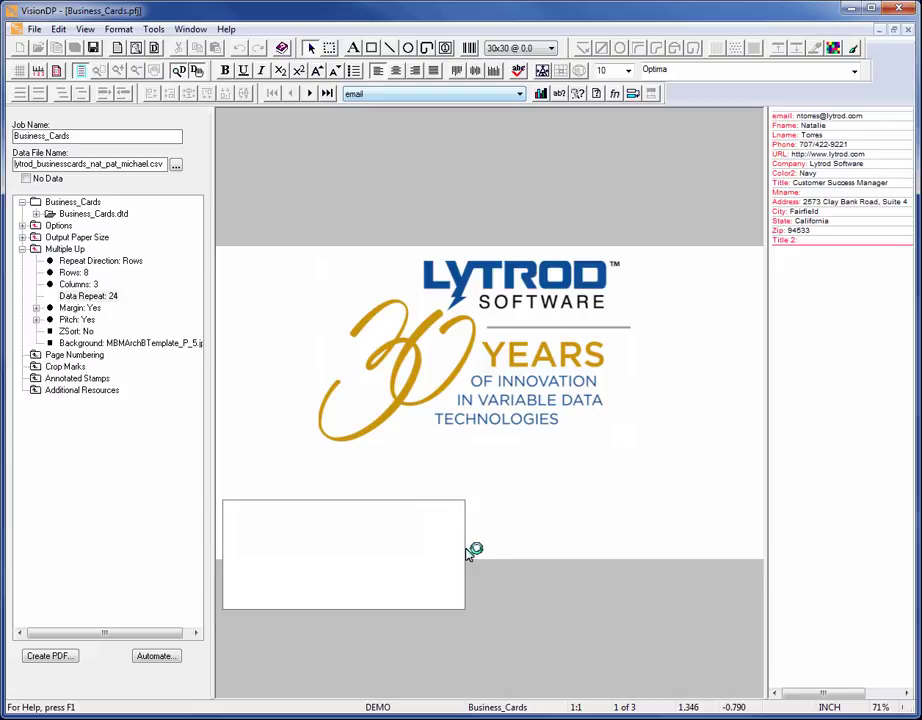
left_click(478, 95)
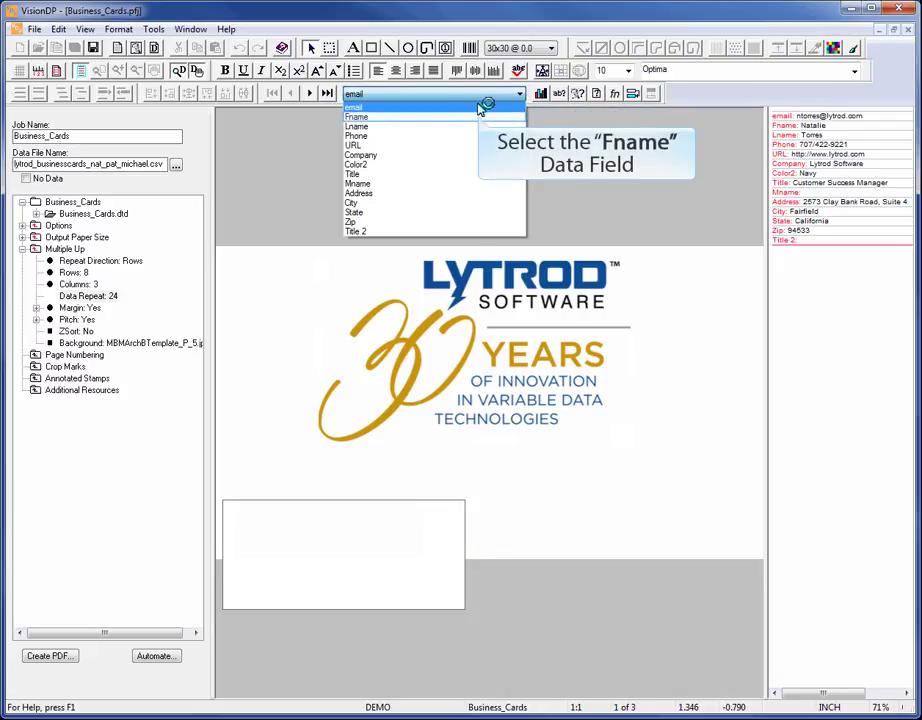
left_click(480, 117)
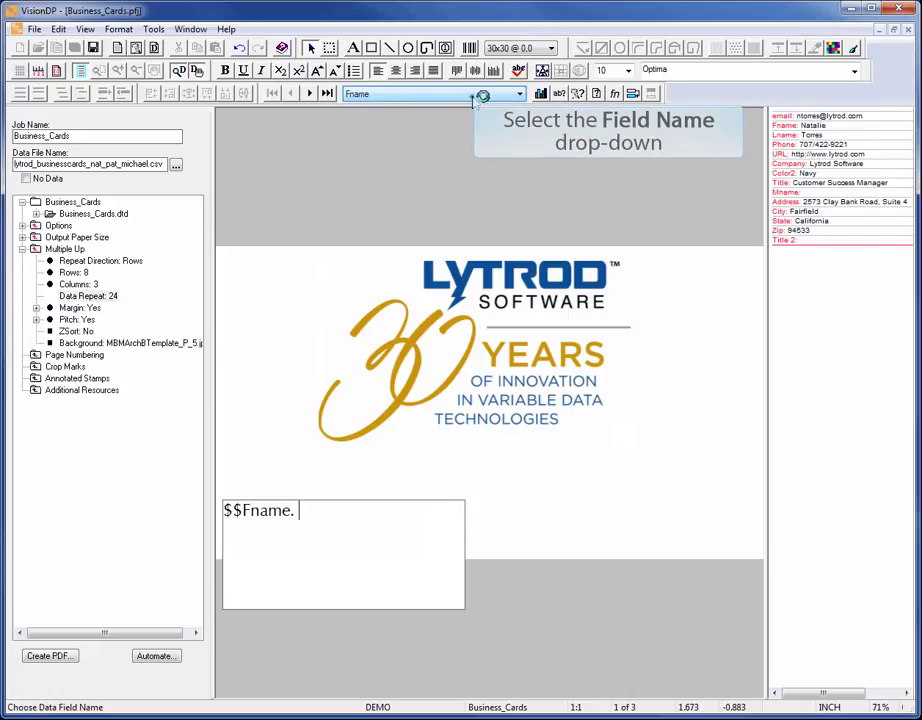
left_click(478, 95)
left_click(484, 125)
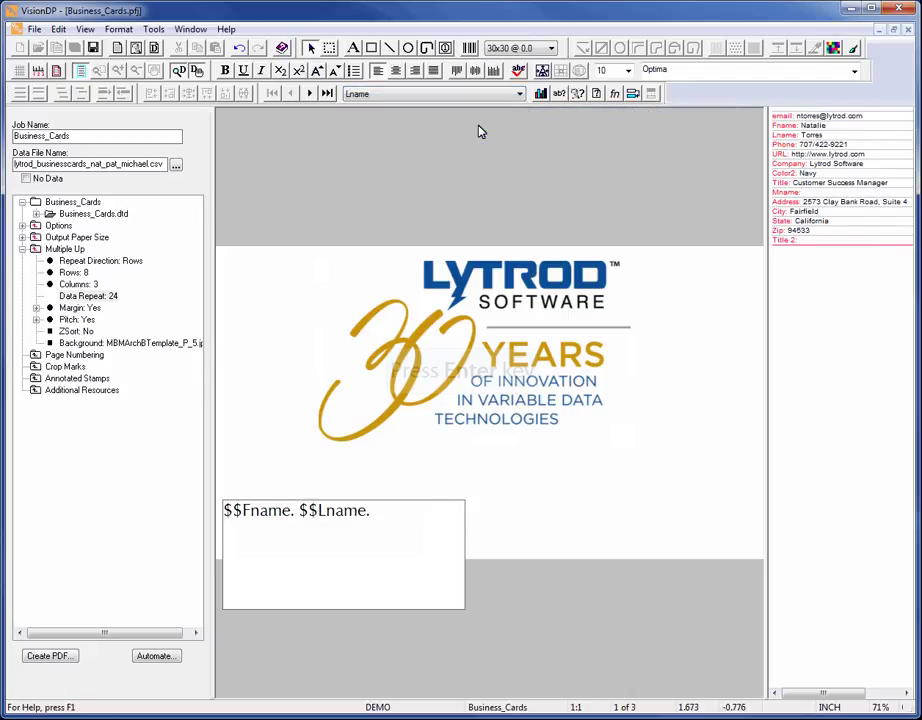
key("Return")
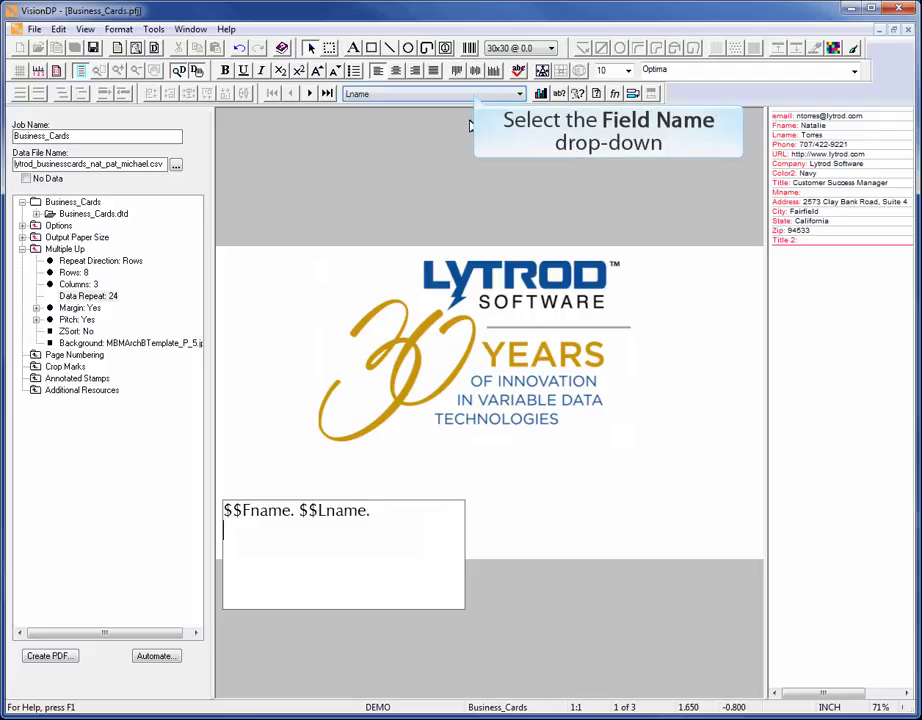
left_click(463, 95)
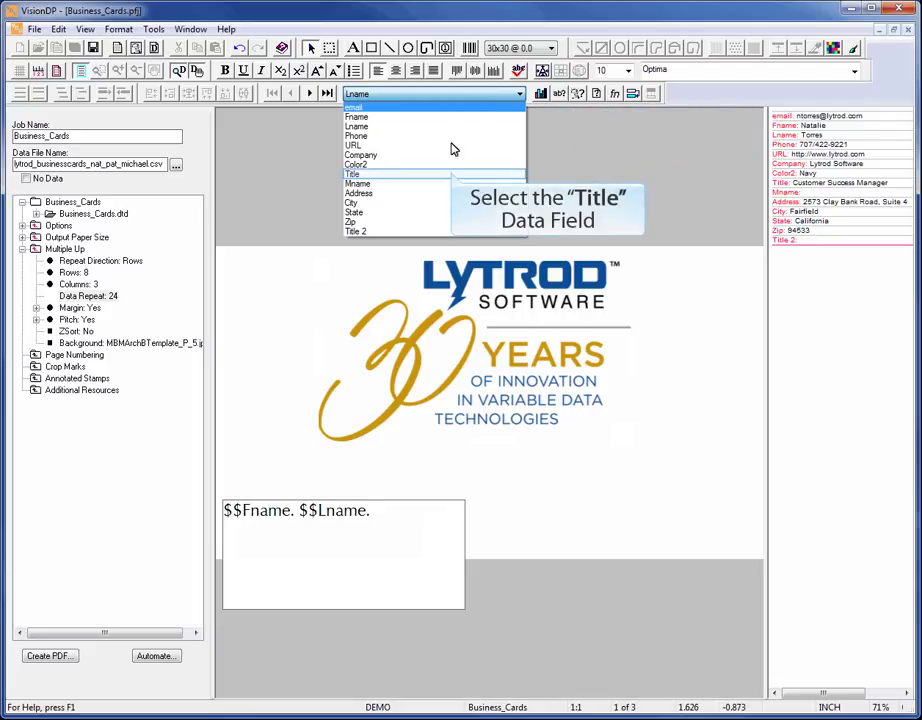
left_click(451, 175)
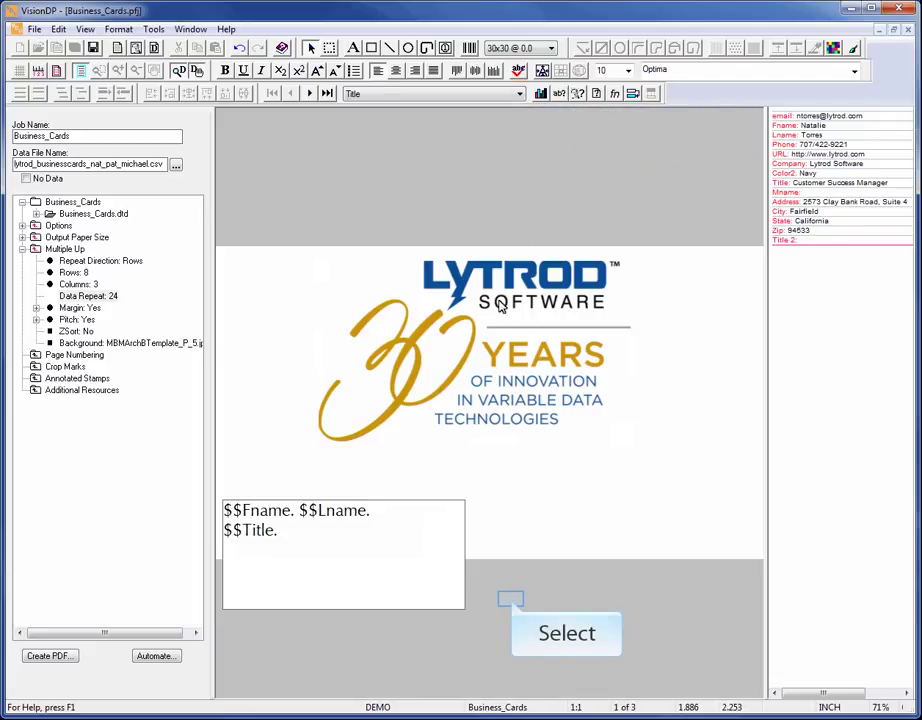
left_click(510, 599)
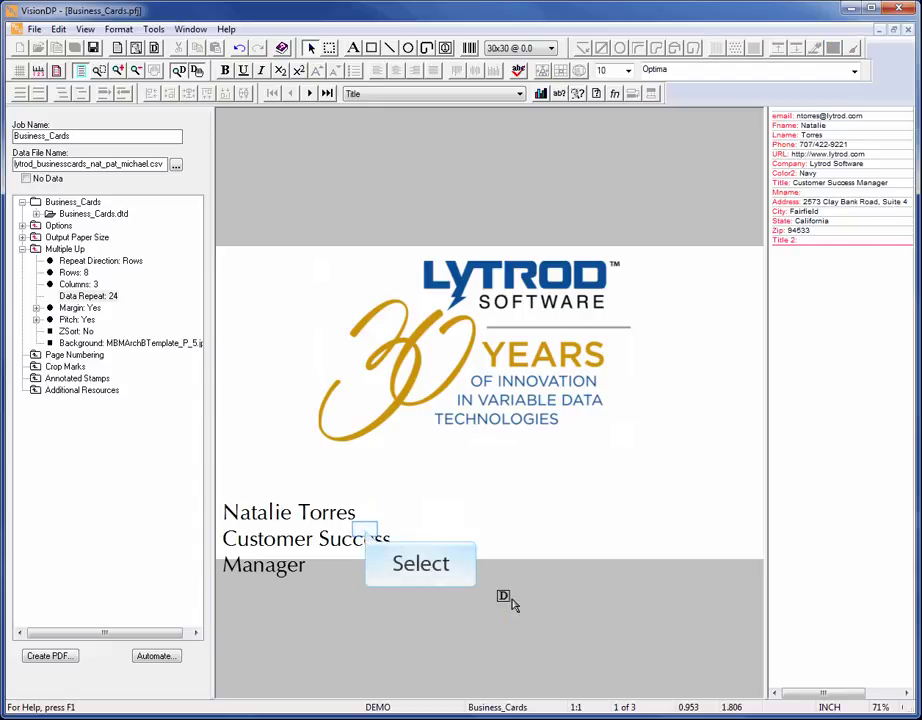
Step: Widen the name and title text box until the job title fits on one line
left_click(366, 536)
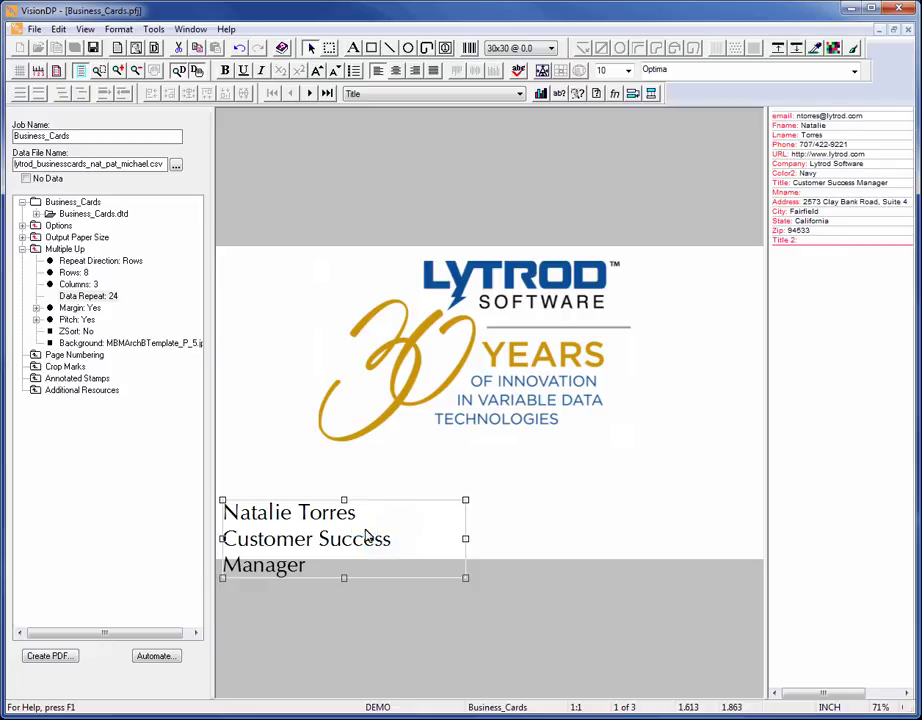
left_click_drag(465, 540, 509, 540)
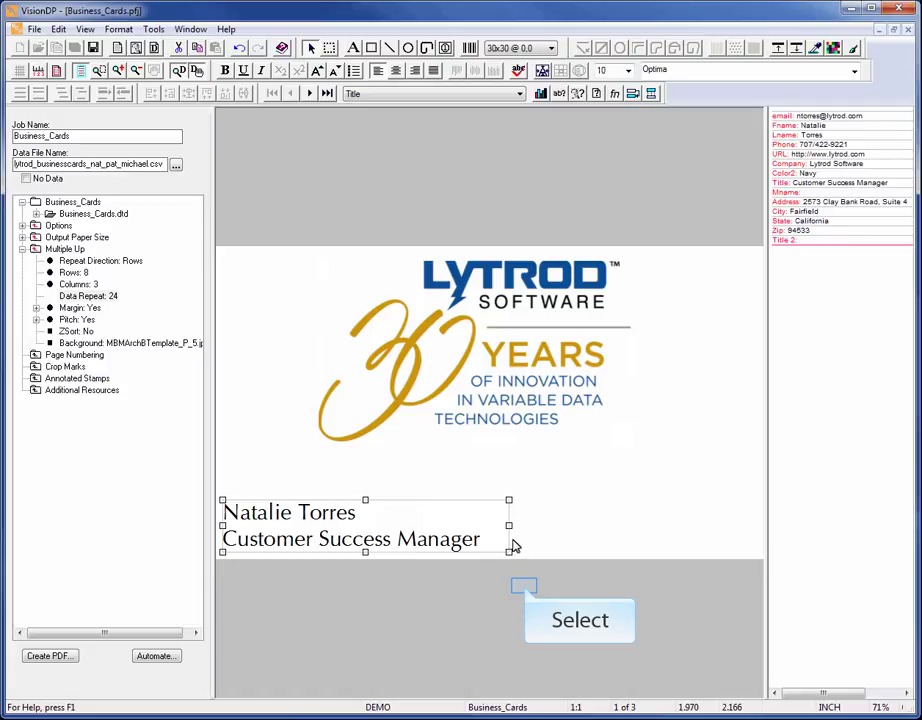
Step: Draw a text box in the card's lower-right area with the email, Phone and URL data fields on separate lines
left_click(525, 591)
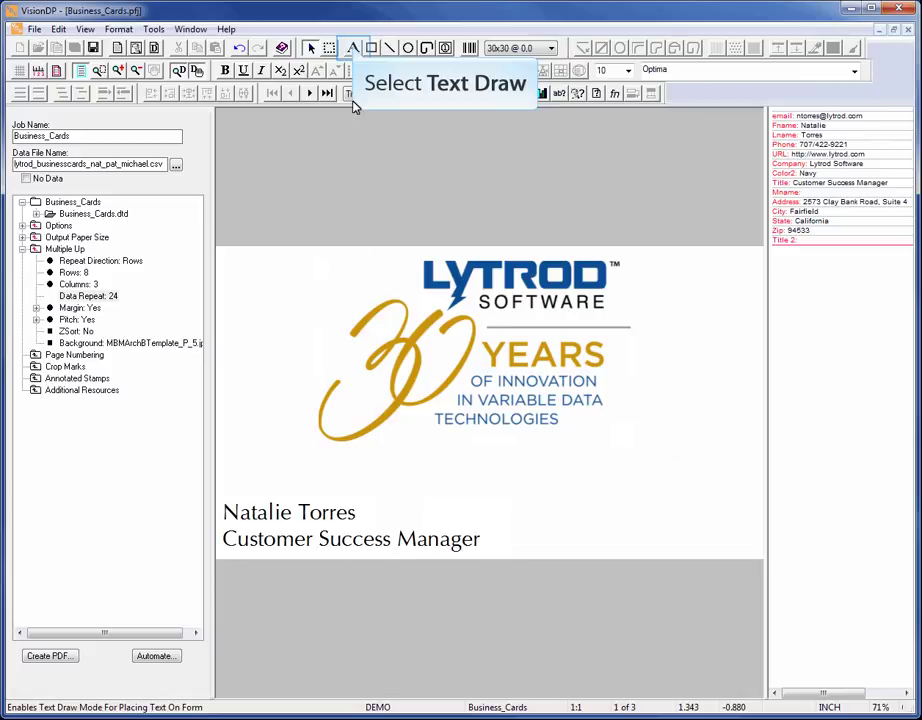
left_click(352, 48)
mouse_move(530, 485)
left_mouse_down()
mouse_move(679, 552)
mouse_move(756, 547)
left_mouse_up()
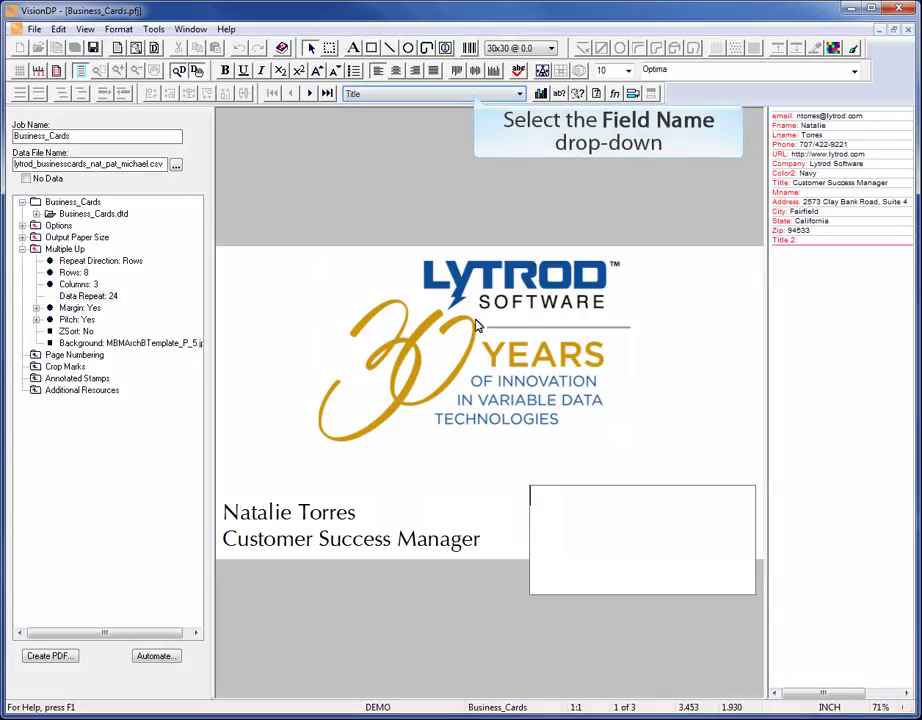
left_click(451, 97)
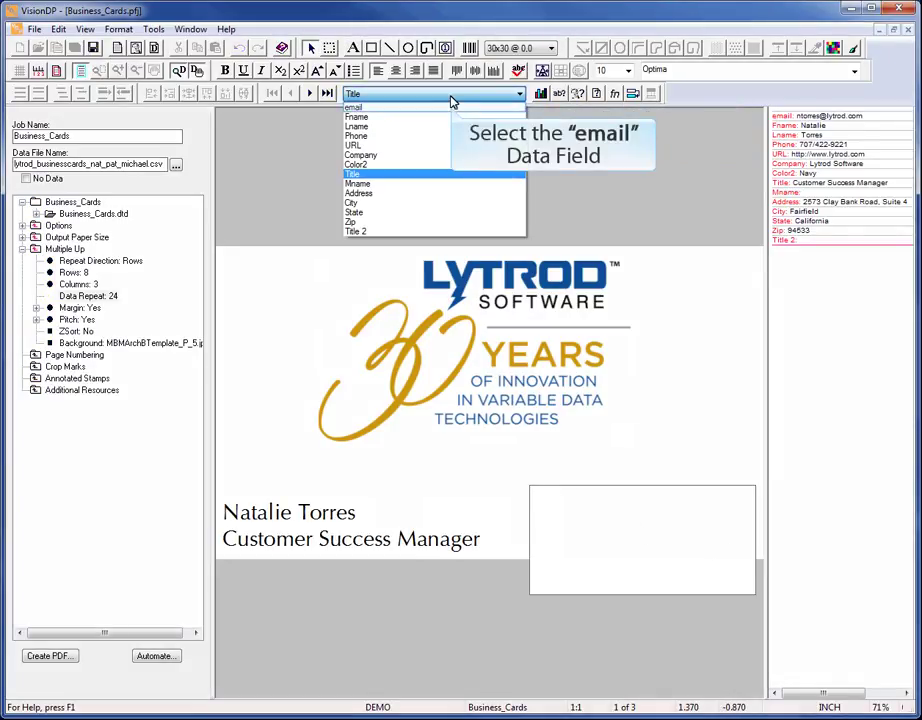
left_click(451, 107)
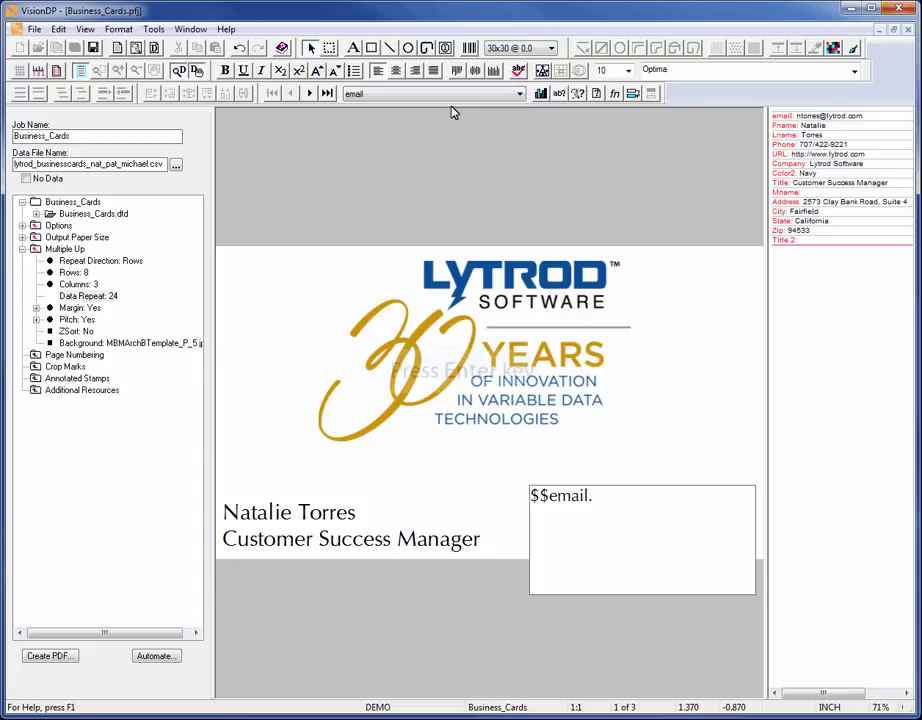
key("Return")
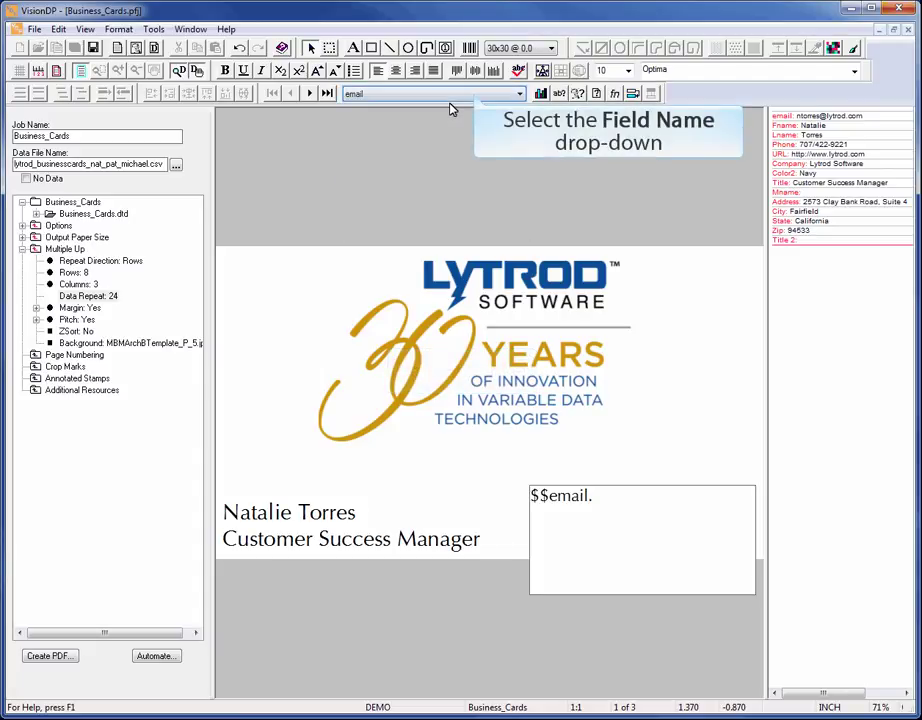
left_click(451, 97)
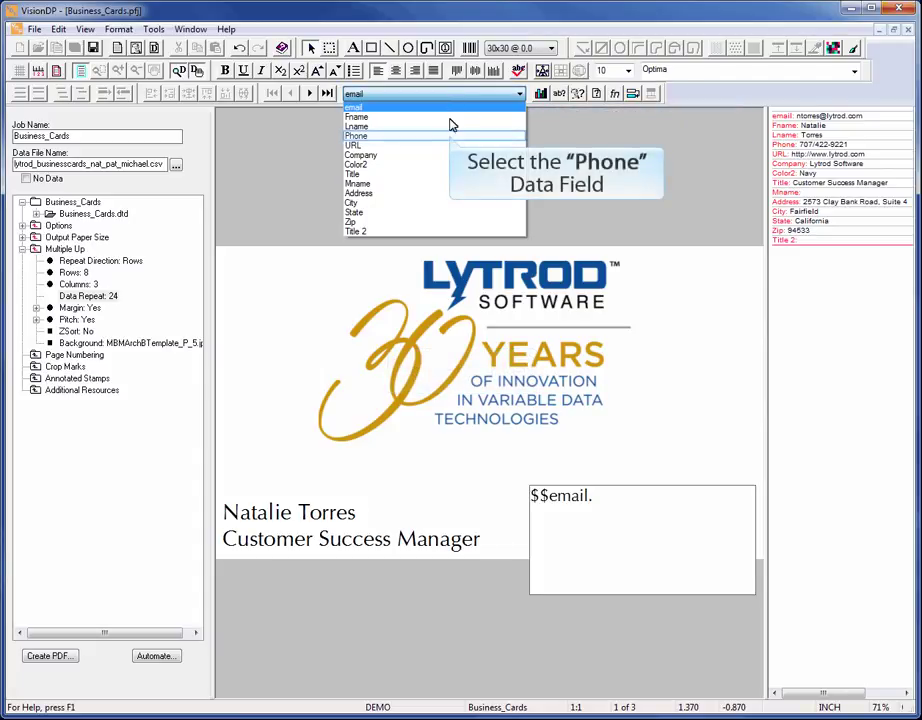
left_click(451, 138)
key("Return")
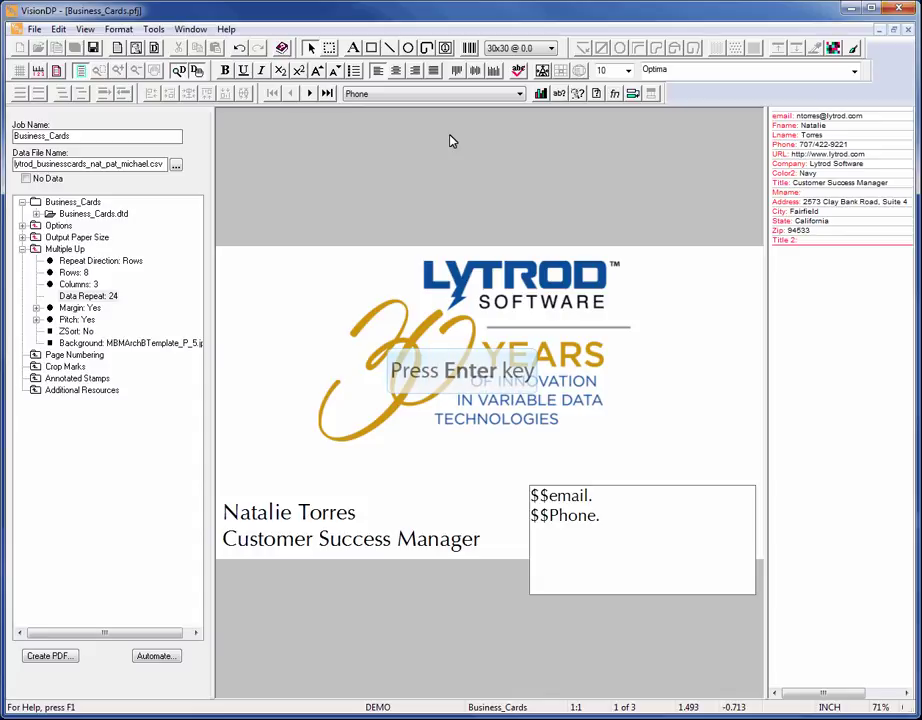
left_click(449, 97)
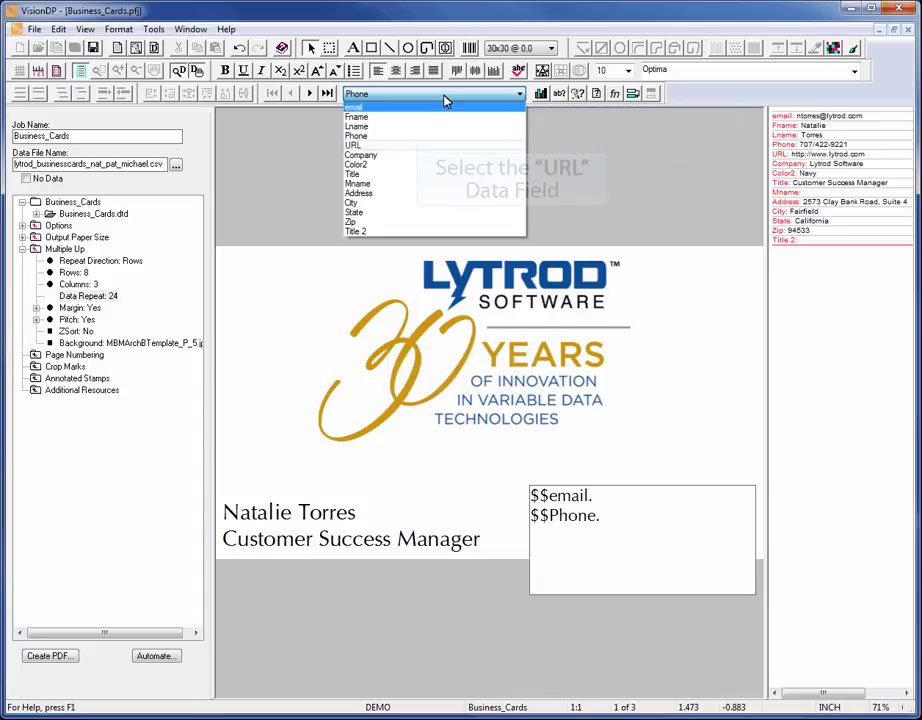
left_click(417, 145)
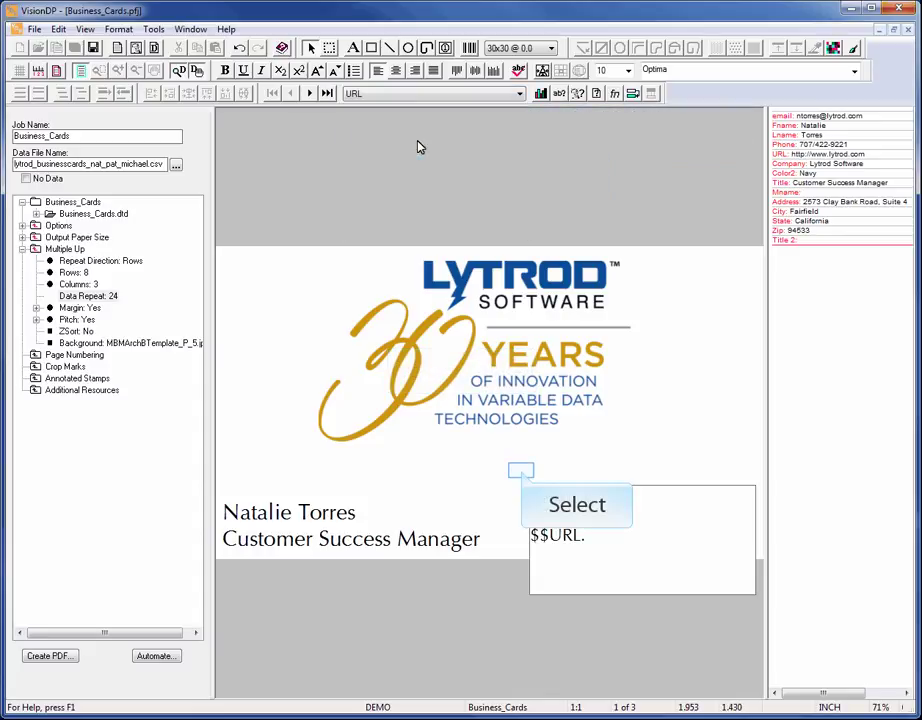
left_click(521, 471)
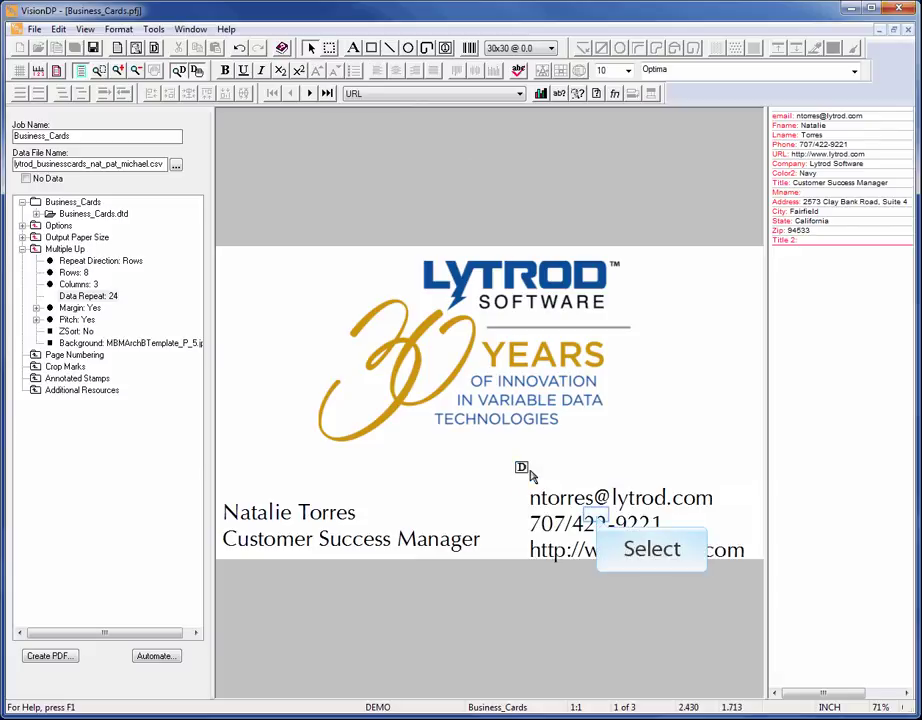
Step: Right-align the contact details text box and move it up slightly so it lies fully within the card
left_click(590, 512)
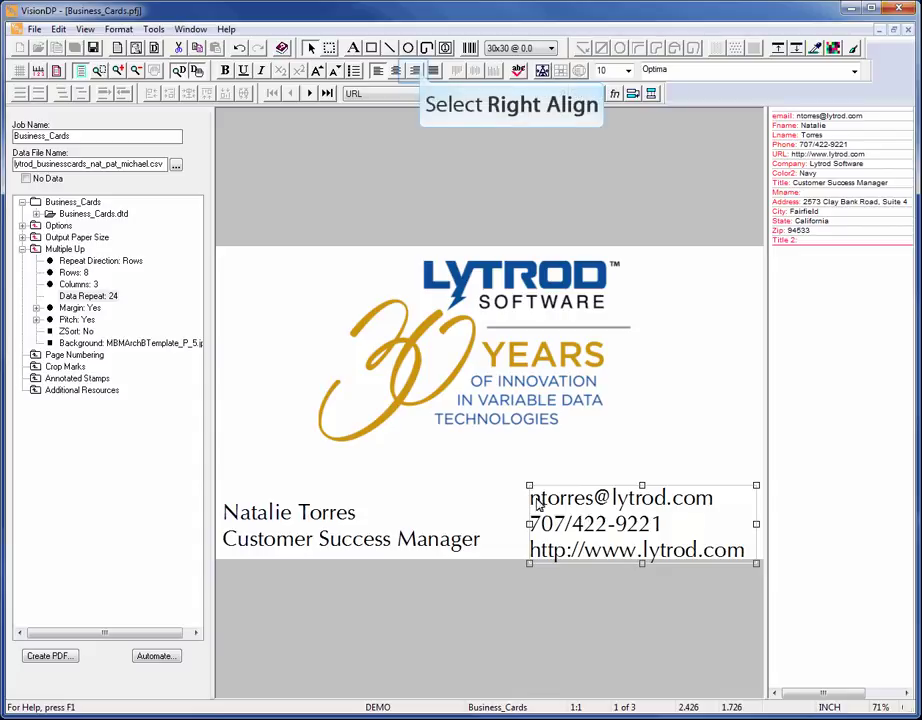
left_click(415, 70)
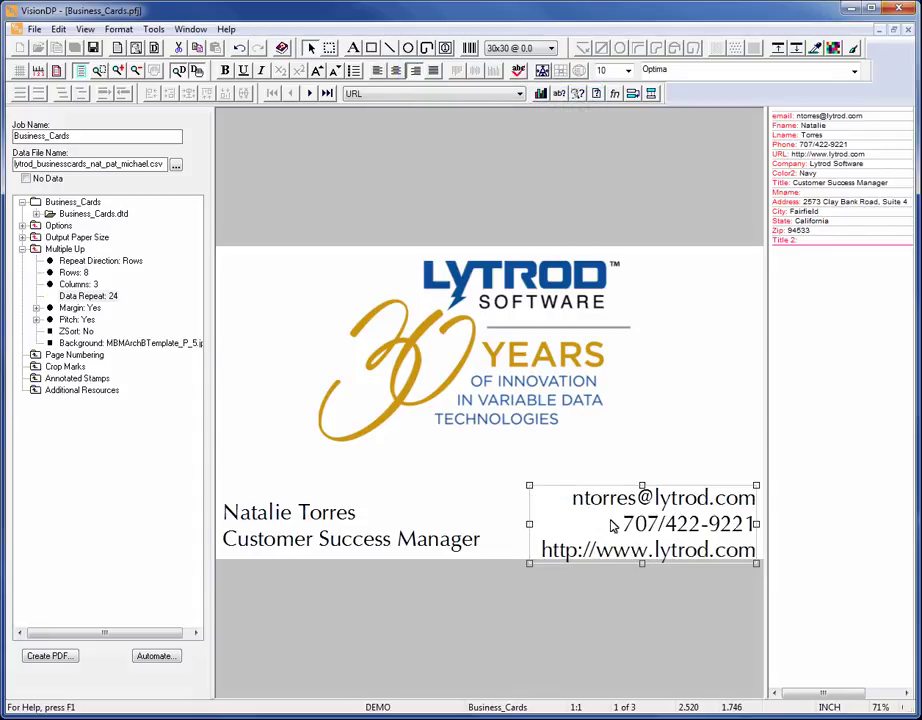
left_click_drag(613, 526, 613, 512)
left_click(590, 592)
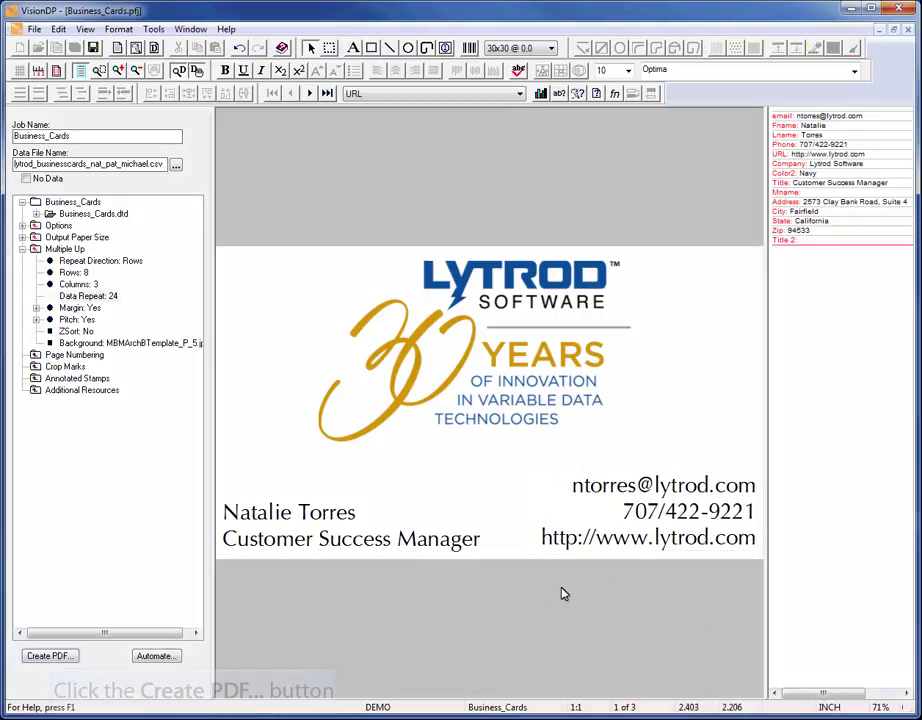
Step: Start creating the PDF as Business_Cards.PDF in the Output folder, saving the job and the modified Business_Cards.dtd page
left_click(52, 656)
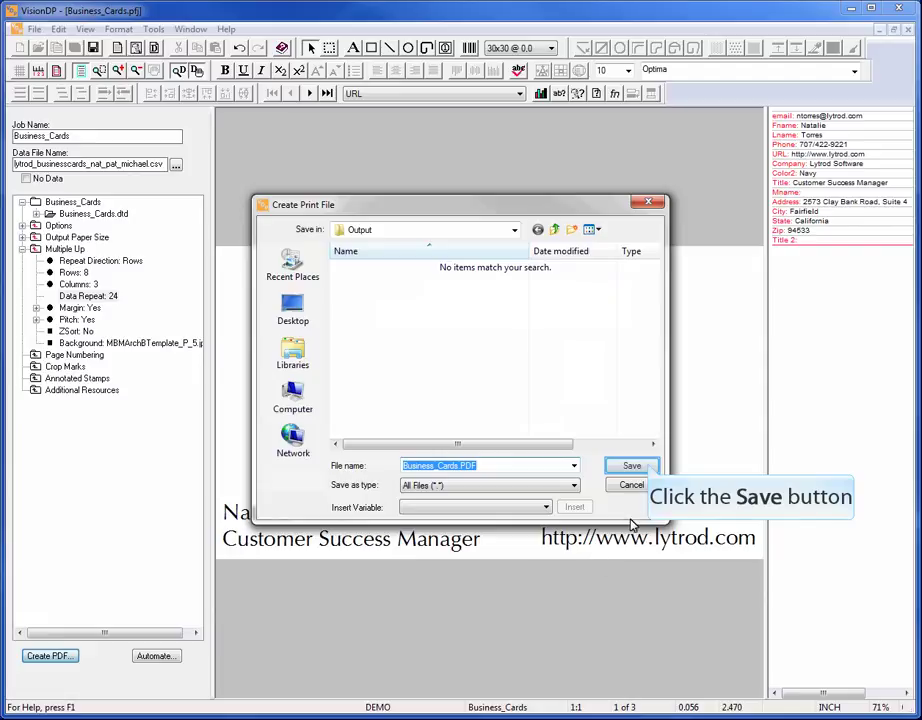
left_click(648, 466)
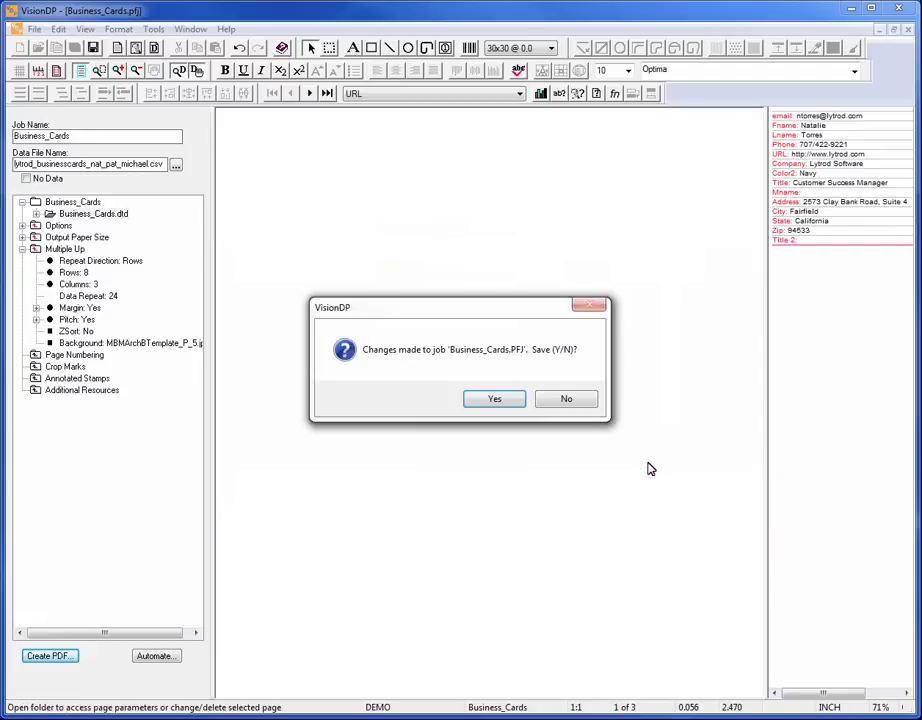
left_click(492, 400)
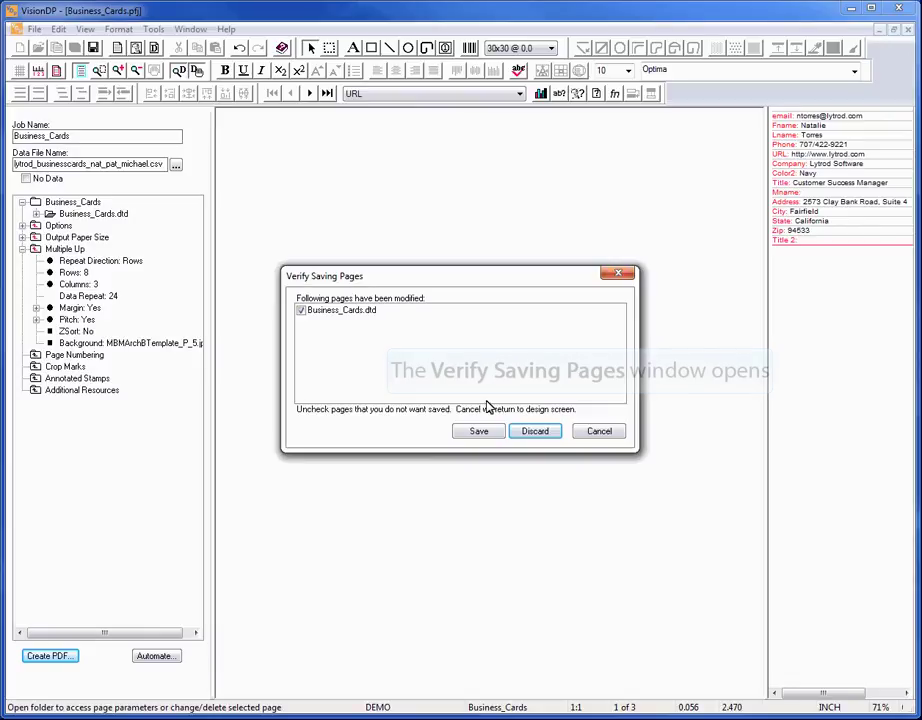
left_click(486, 431)
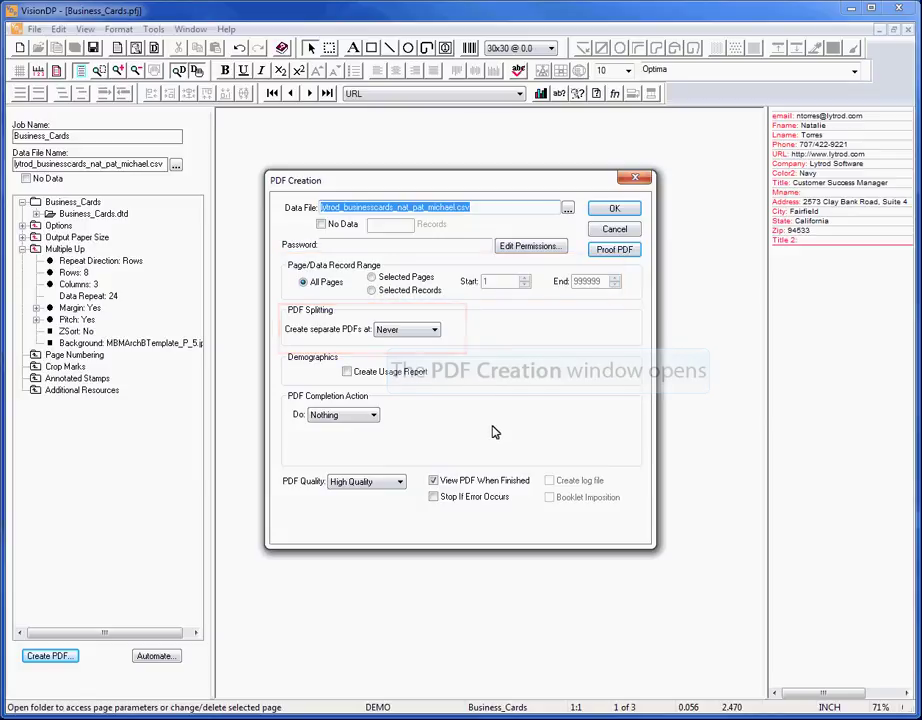
Step: Generate the high-quality PDF for all pages and review the imposed card sheets through to the last page
left_click(620, 209)
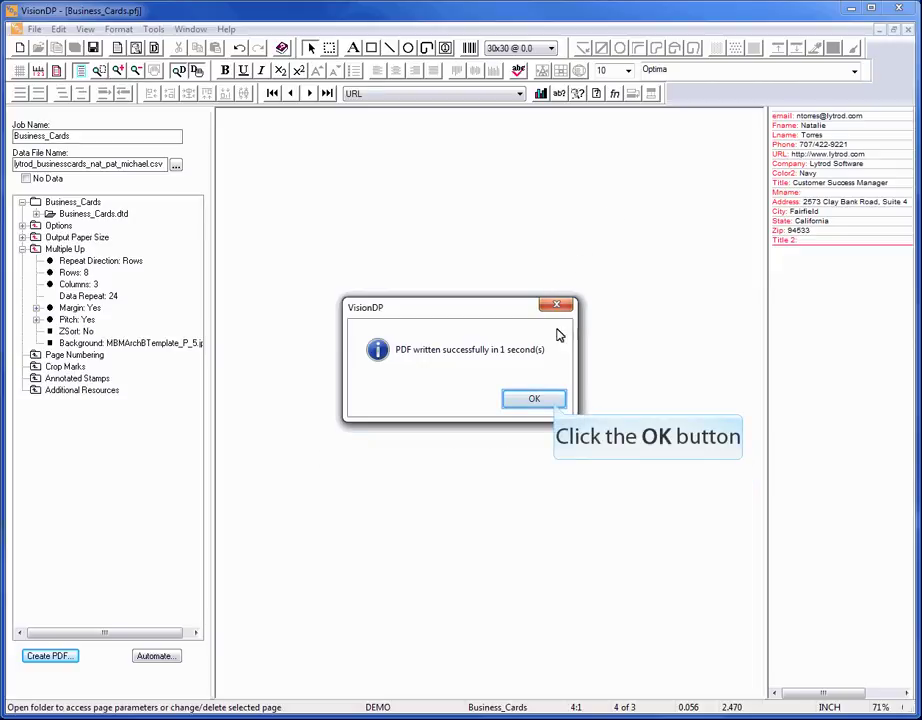
left_click(552, 399)
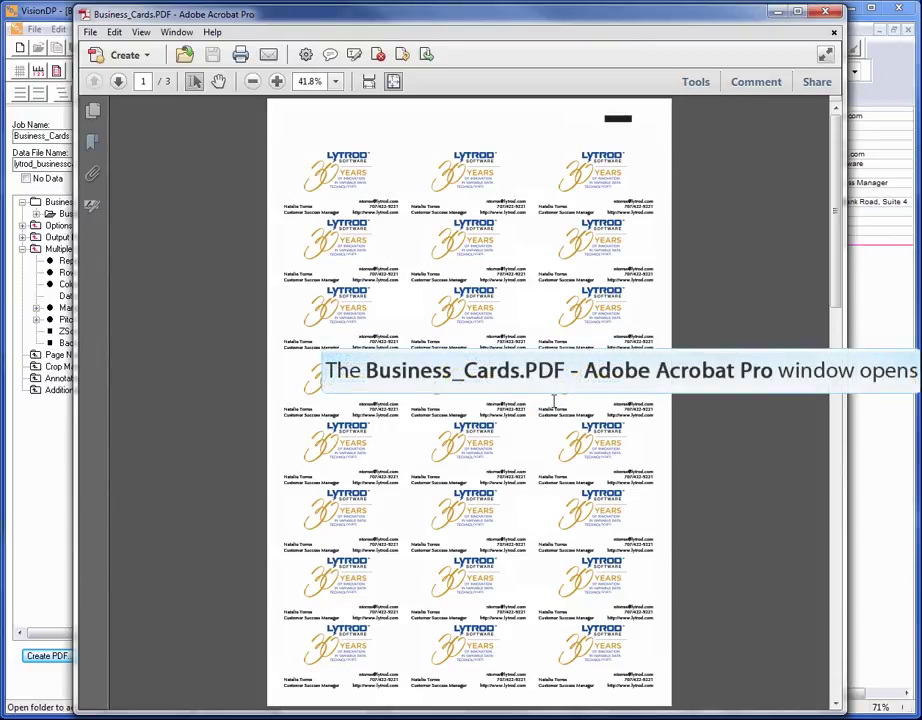
scroll(746, 289, "down", 6)
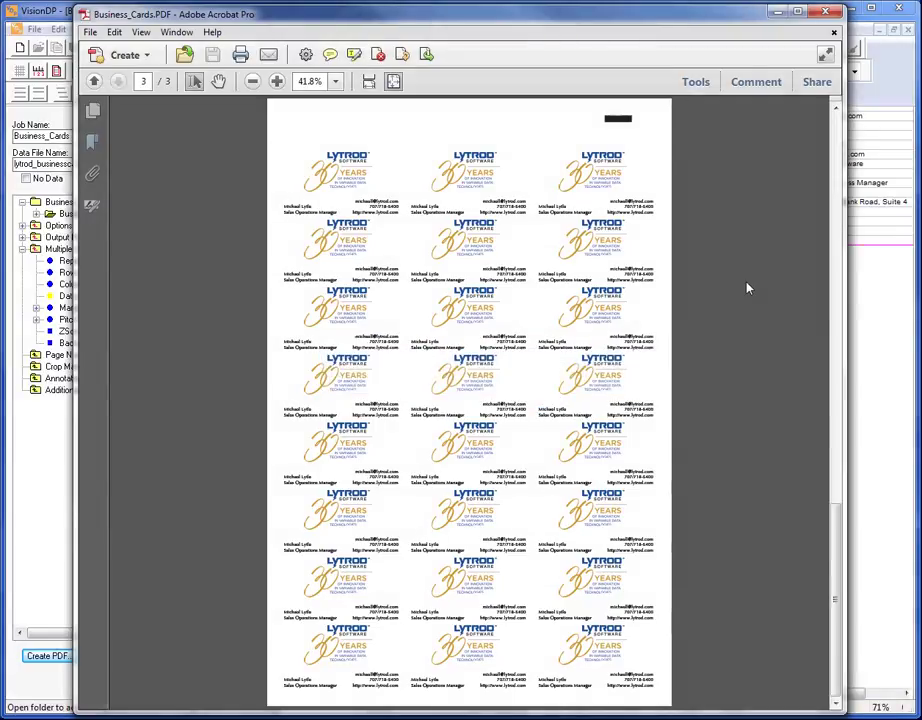